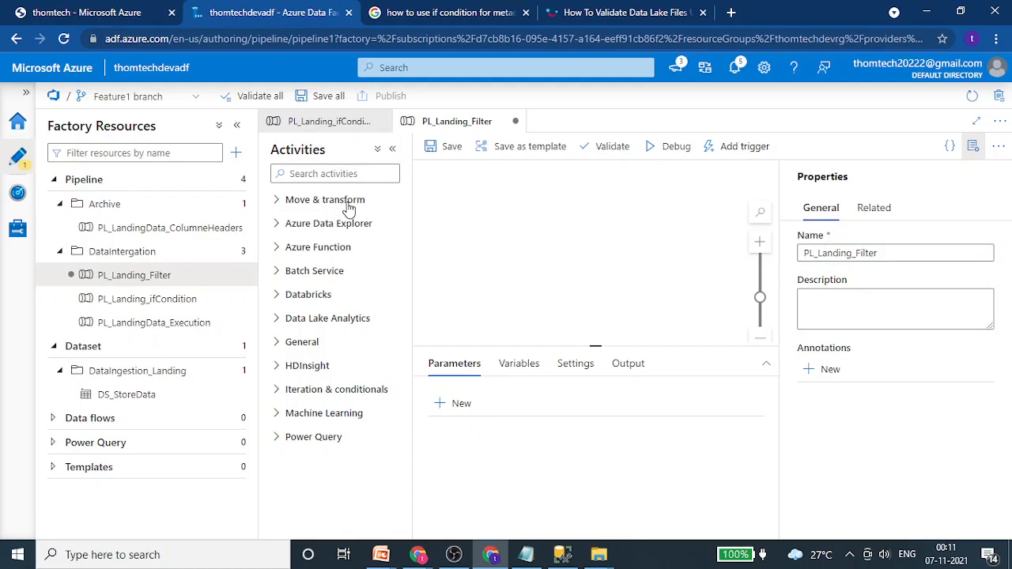
- Add a Get Metadata activity to the PL_Landing_Filter pipeline and name it ReadtheFiles
{"action": "left_click", "coordinate": [319, 174]}
{"action": "type", "text": "meta"}
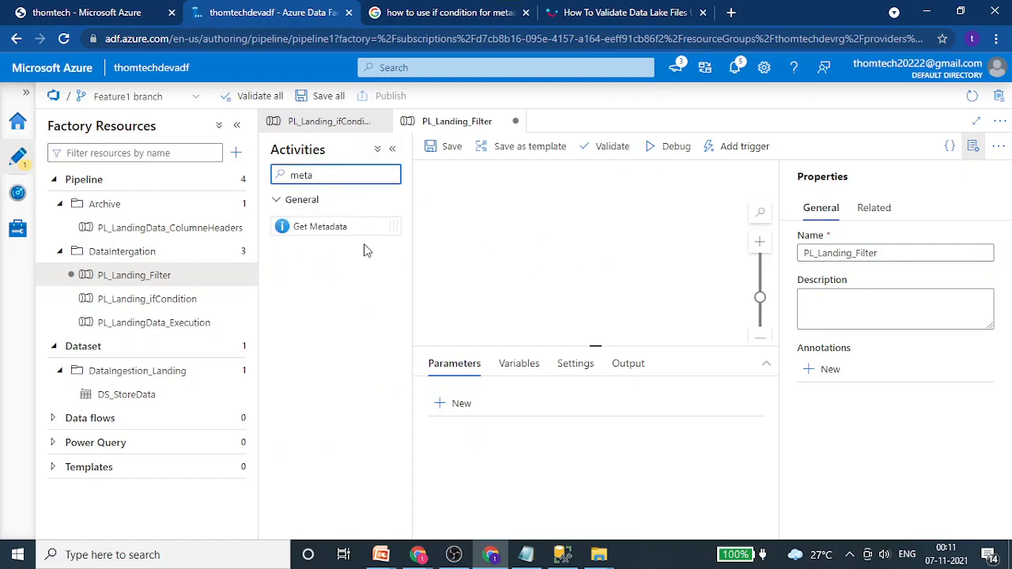
{"action": "left_click_drag", "start_coordinate": [323, 226], "coordinate": [549, 225]}
{"action": "left_click_drag", "start_coordinate": [503, 413], "coordinate": [409, 400]}
{"action": "type", "text": "ReadtheFiles"}
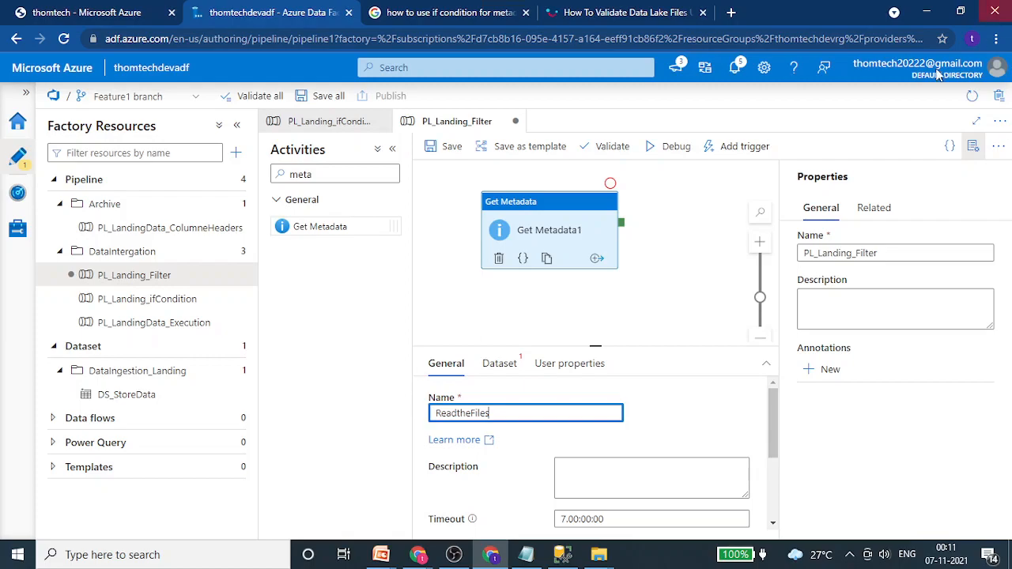
- Free up canvas space and assign the DS_StoreData dataset to the ReadtheFiles activity
{"action": "left_click", "coordinate": [975, 153]}
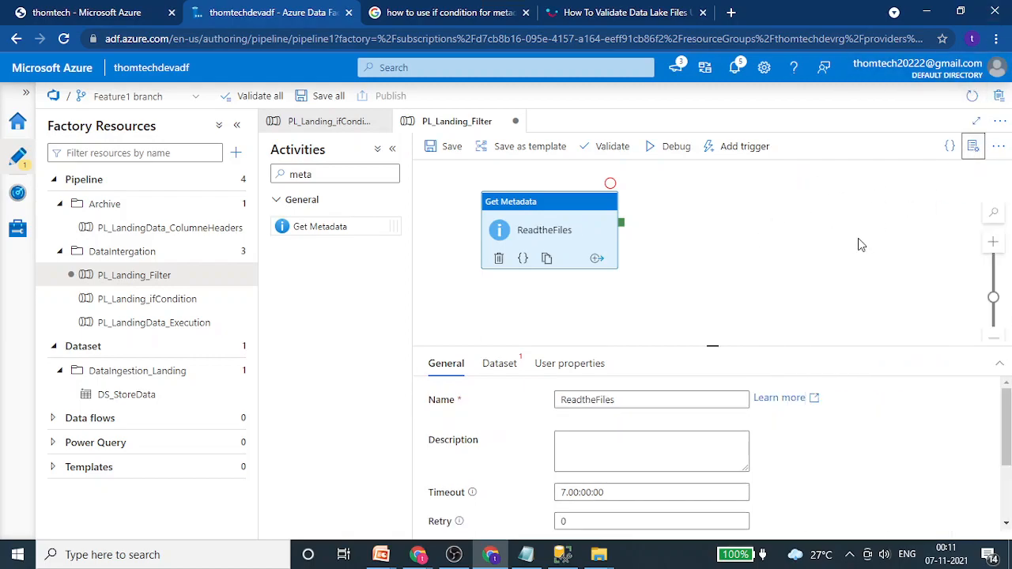
{"action": "left_click_drag", "start_coordinate": [713, 346], "coordinate": [713, 365]}
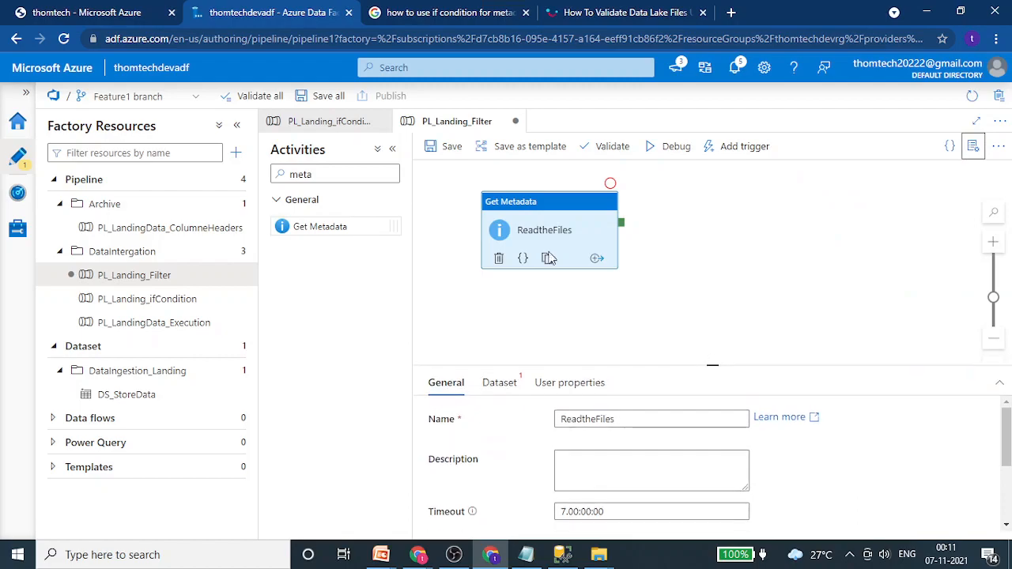
{"action": "left_click", "coordinate": [394, 150]}
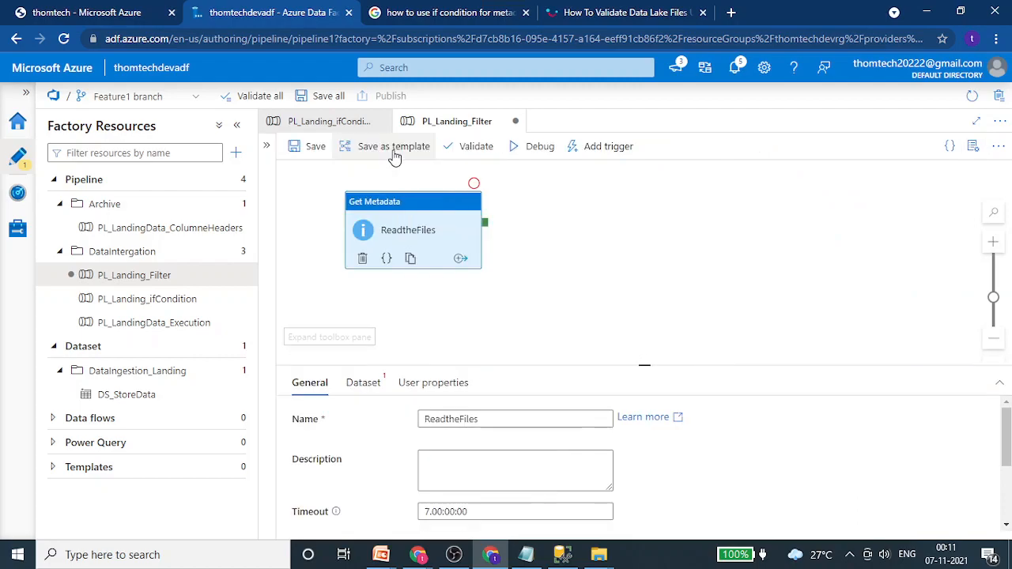
{"action": "left_click", "coordinate": [373, 383]}
{"action": "left_click", "coordinate": [585, 418]}
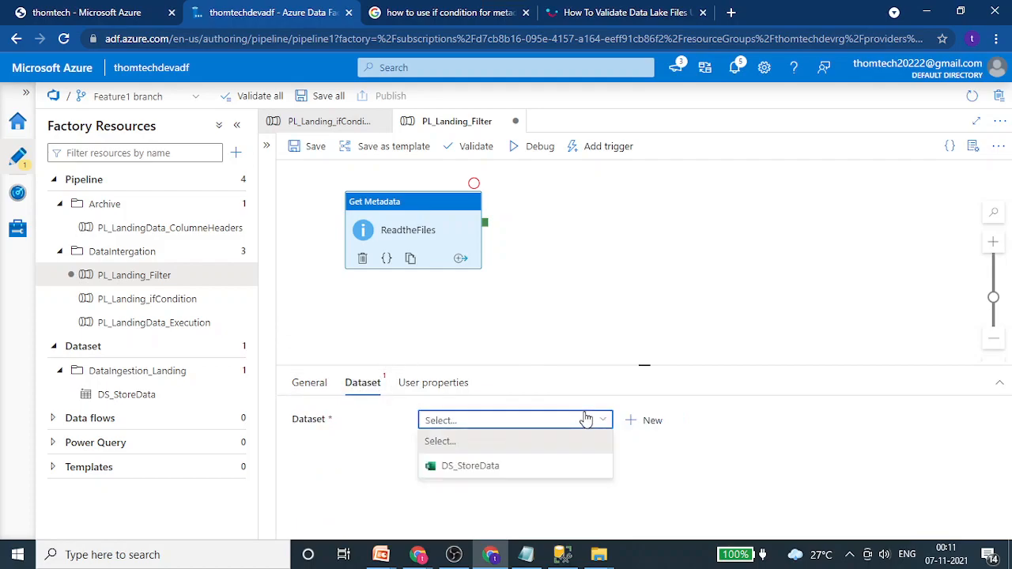
{"action": "left_click", "coordinate": [527, 470]}
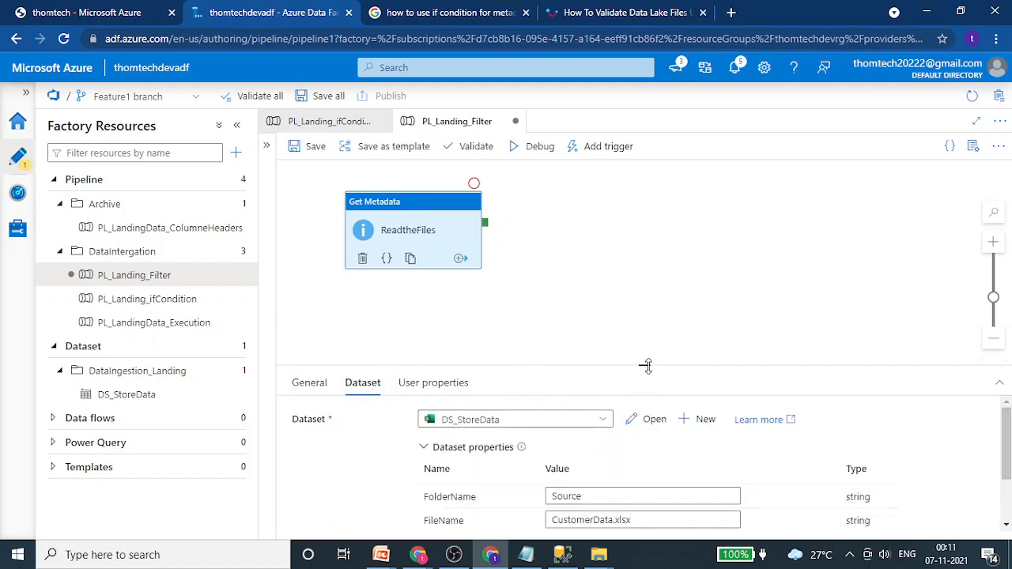
- Set the dataset's FileName property to *.xlsx
{"action": "left_click_drag", "start_coordinate": [645, 366], "coordinate": [644, 261]}
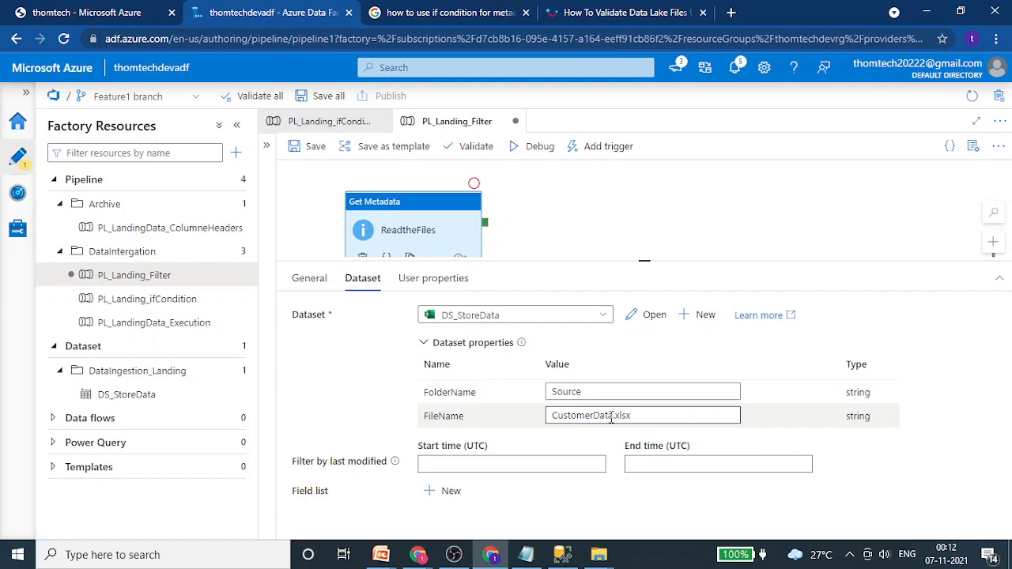
{"action": "left_click_drag", "start_coordinate": [610, 419], "coordinate": [511, 409]}
{"action": "type", "text": "*"}
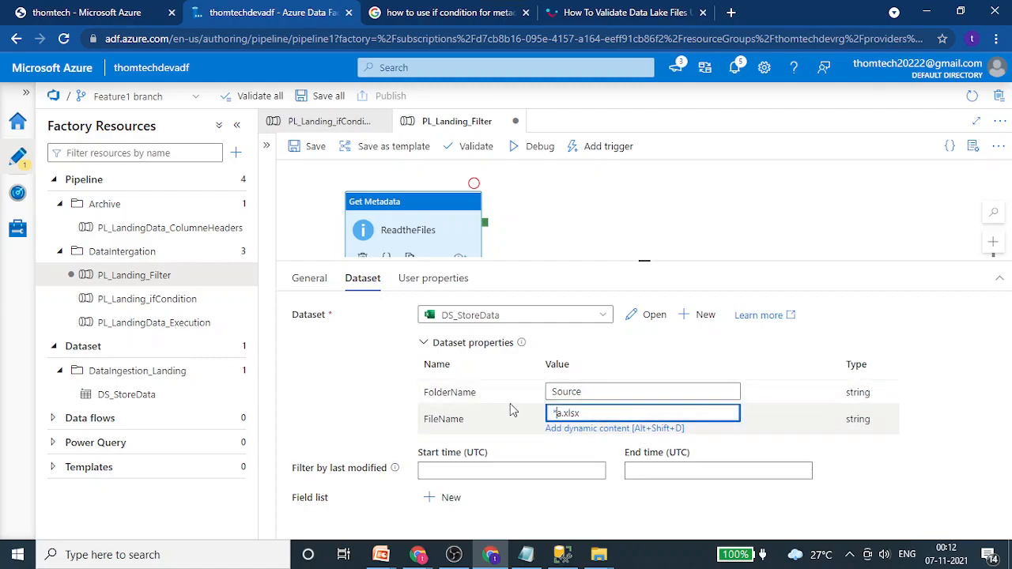
{"action": "key", "text": "Delete"}
{"action": "key", "text": "Right"}
{"action": "key", "text": "Right"}
{"action": "key", "text": "Right"}
{"action": "key", "text": "Right"}
{"action": "key", "text": "Right"}
- Add Child items as an argument in the ReadtheFiles field list
{"action": "left_click", "coordinate": [433, 497]}
{"action": "scroll", "coordinate": [551, 429], "scroll_direction": "down", "scroll_amount": 1}
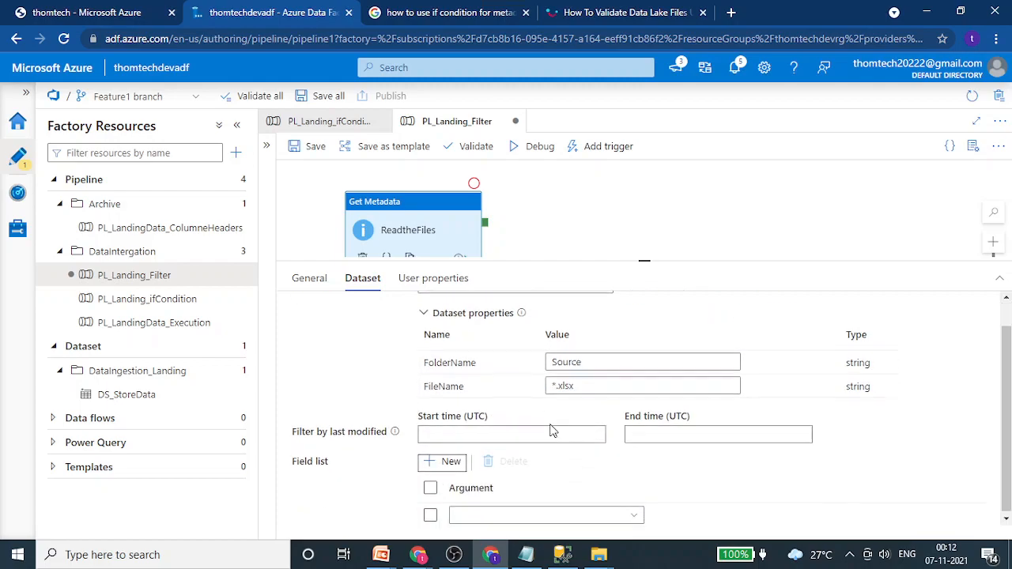
{"action": "left_click", "coordinate": [553, 517]}
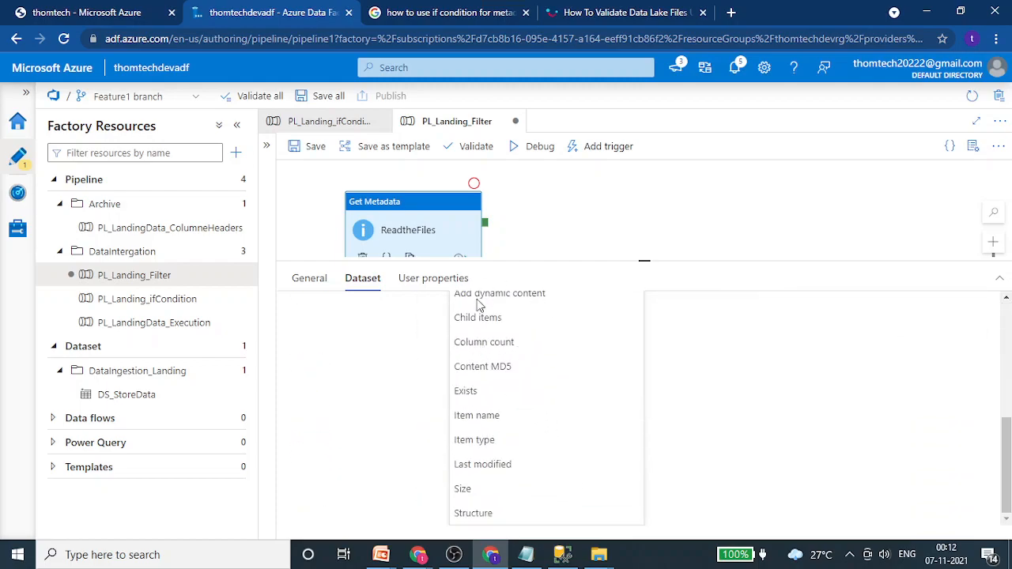
{"action": "left_click", "coordinate": [494, 317]}
{"action": "left_click_drag", "start_coordinate": [638, 262], "coordinate": [645, 399]}
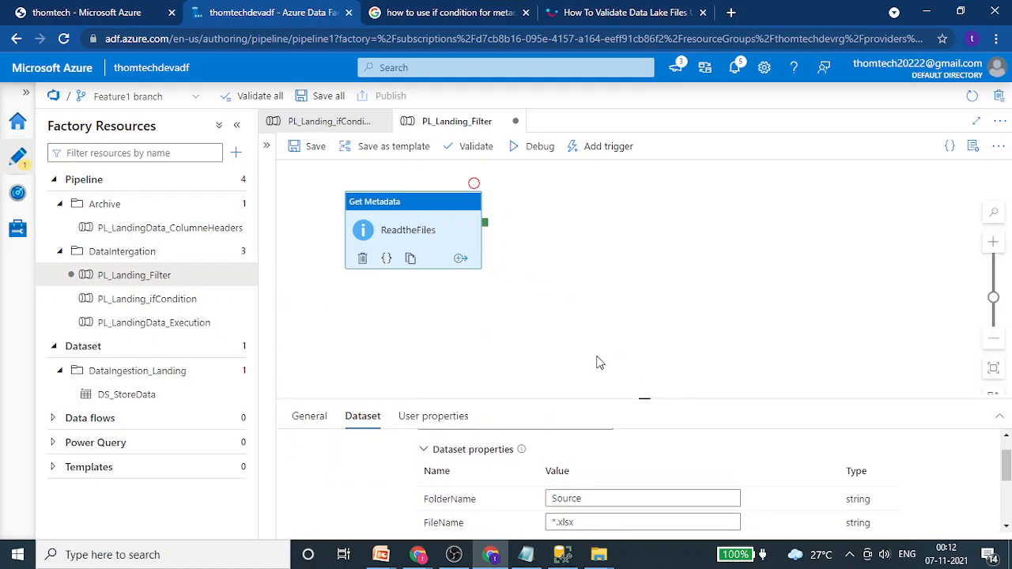
- Check the contents of the Source folder in the thomtech container and return to the pipeline
{"action": "left_click", "coordinate": [109, 18]}
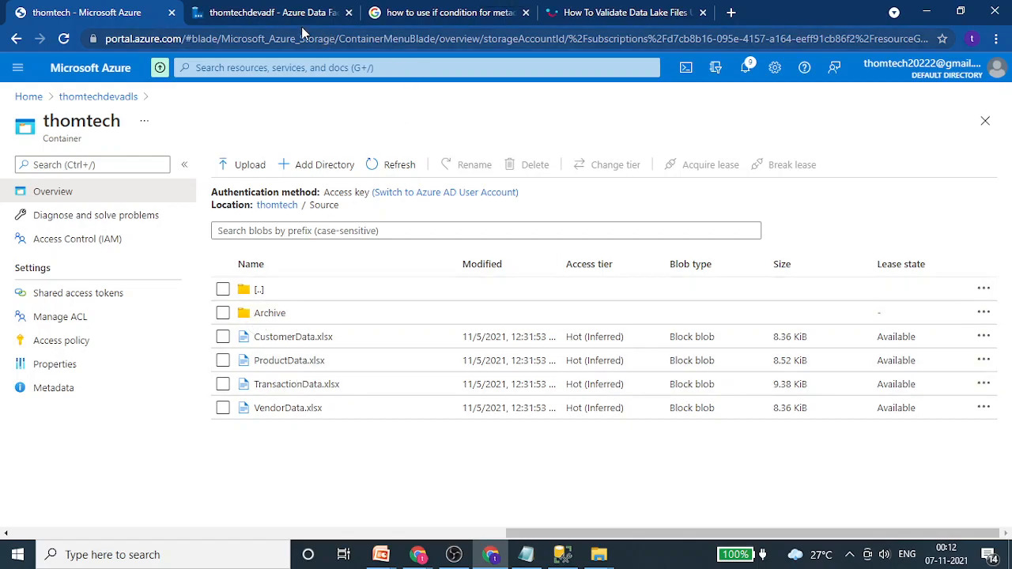
{"action": "left_click", "coordinate": [273, 12]}
{"action": "left_click", "coordinate": [531, 308]}
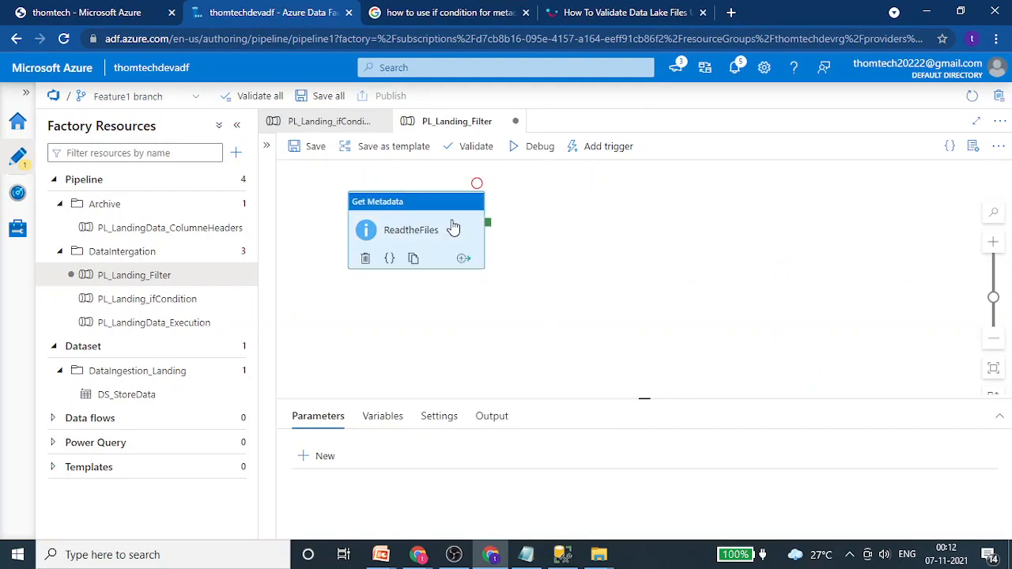
- Reposition the ReadtheFiles activity near the upper middle of the canvas and enlarge its settings area
{"action": "left_click_drag", "start_coordinate": [407, 230], "coordinate": [514, 224]}
{"action": "left_click", "coordinate": [621, 386]}
{"action": "left_click_drag", "start_coordinate": [629, 397], "coordinate": [625, 340]}
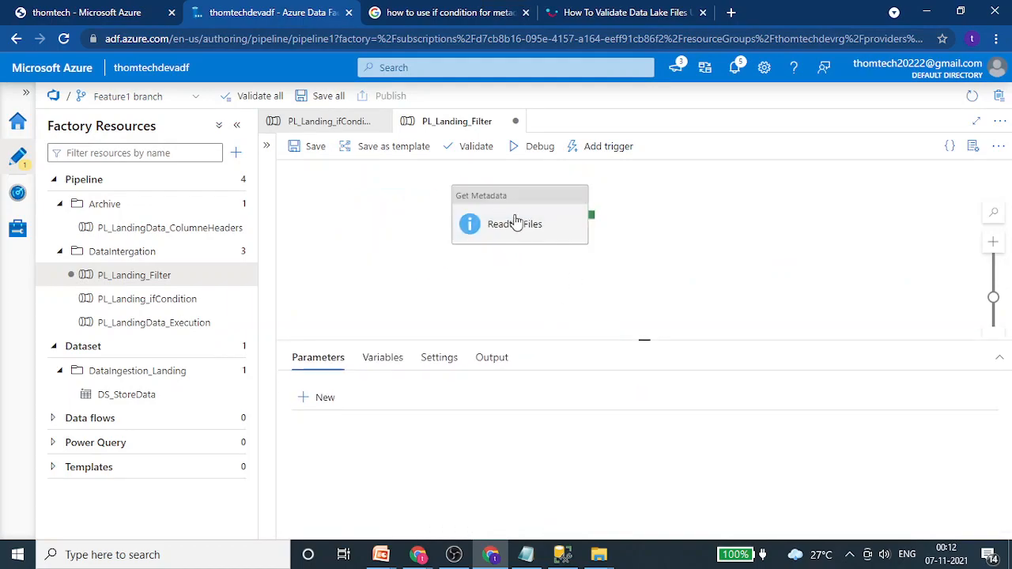
{"action": "left_click_drag", "start_coordinate": [514, 224], "coordinate": [457, 210]}
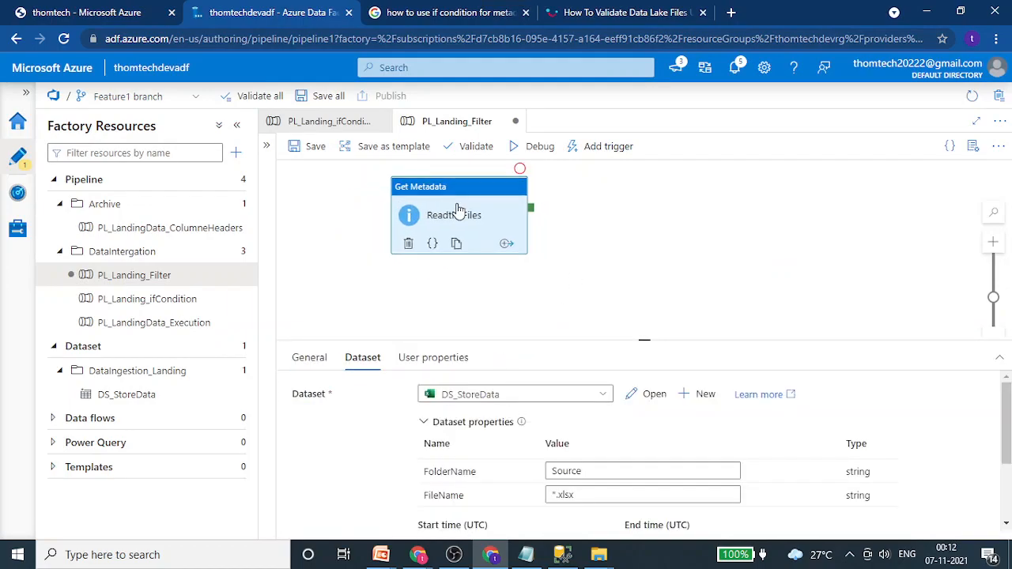
- Debug the pipeline and refresh the run status
{"action": "left_click", "coordinate": [608, 276]}
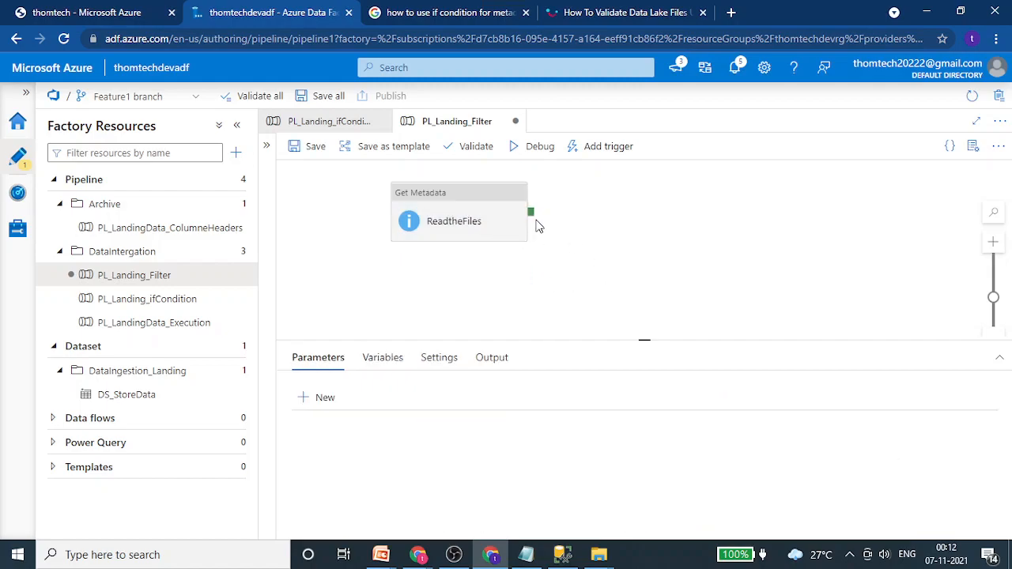
{"action": "left_click", "coordinate": [537, 151]}
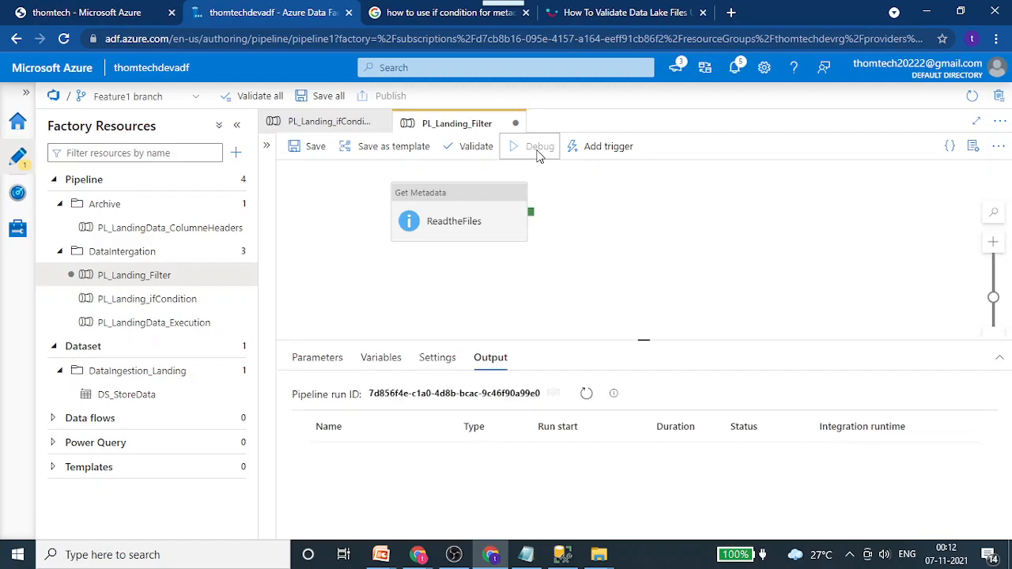
{"action": "left_click", "coordinate": [586, 394]}
{"action": "left_click_drag", "start_coordinate": [655, 342], "coordinate": [641, 301]}
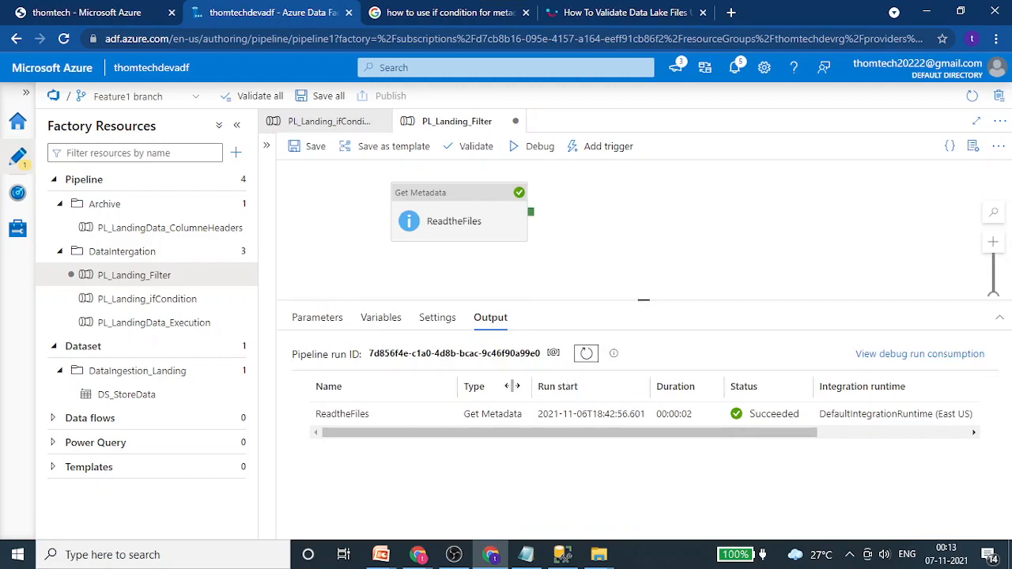
- Review the ReadtheFiles run output and compare its child items with the Source folder in the thomtech container
{"action": "left_click", "coordinate": [440, 417]}
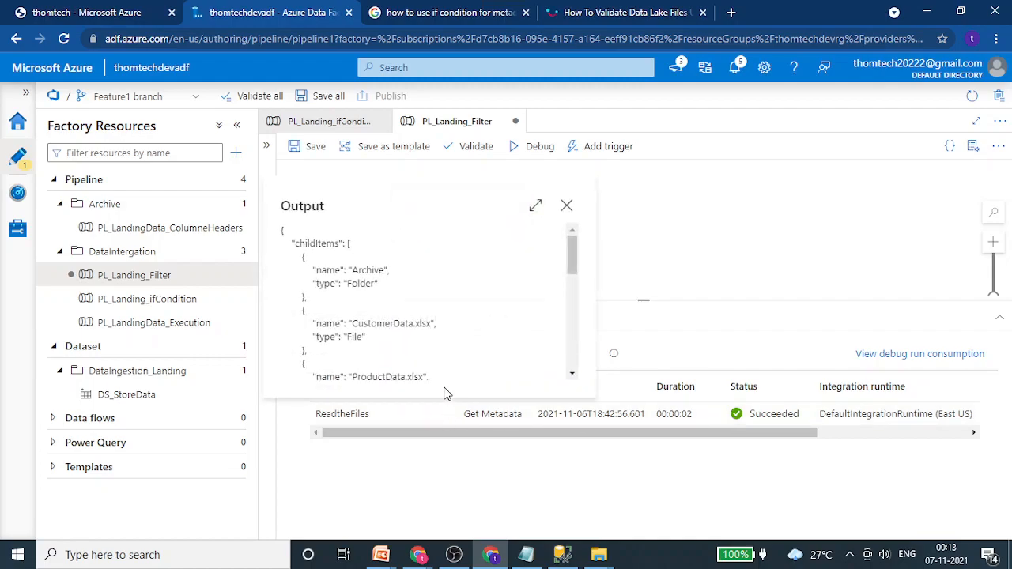
{"action": "scroll", "coordinate": [442, 338], "scroll_direction": "down", "scroll_amount": 1}
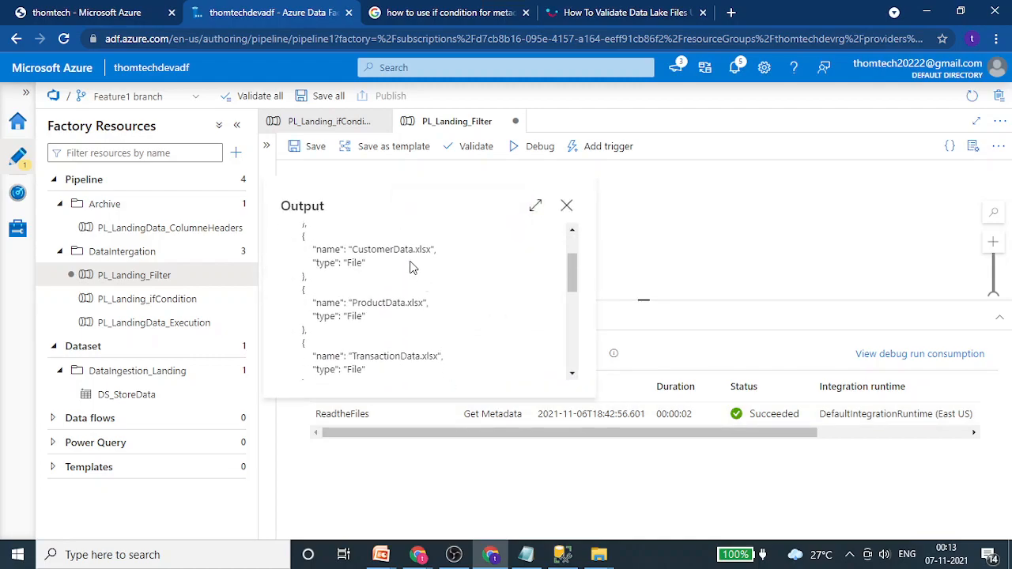
{"action": "scroll", "coordinate": [422, 264], "scroll_direction": "down", "scroll_amount": 2}
{"action": "scroll", "coordinate": [421, 292], "scroll_direction": "up", "scroll_amount": 1}
{"action": "scroll", "coordinate": [420, 293], "scroll_direction": "up", "scroll_amount": 1}
{"action": "scroll", "coordinate": [415, 289], "scroll_direction": "up", "scroll_amount": 2}
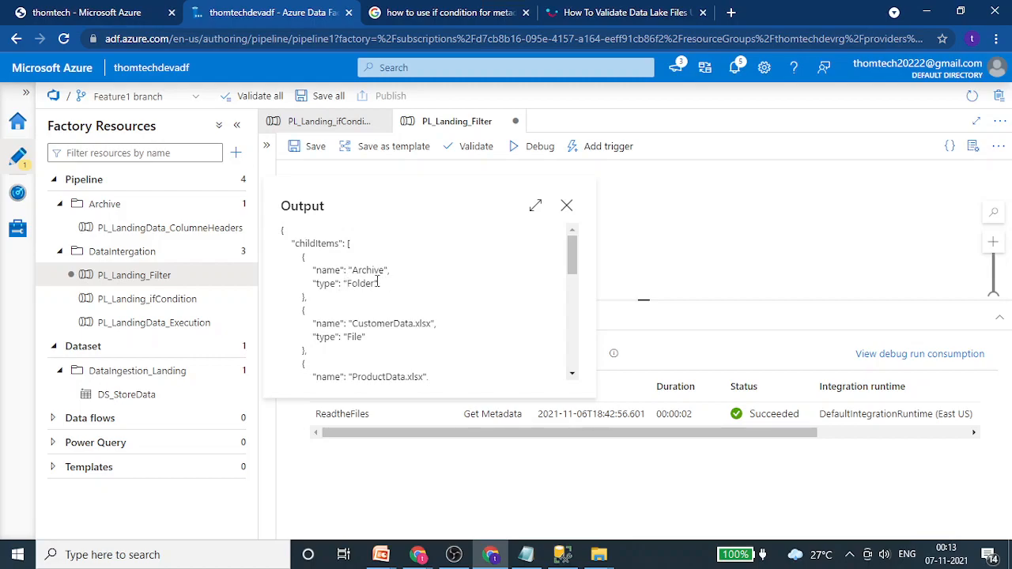
{"action": "left_click", "coordinate": [87, 12]}
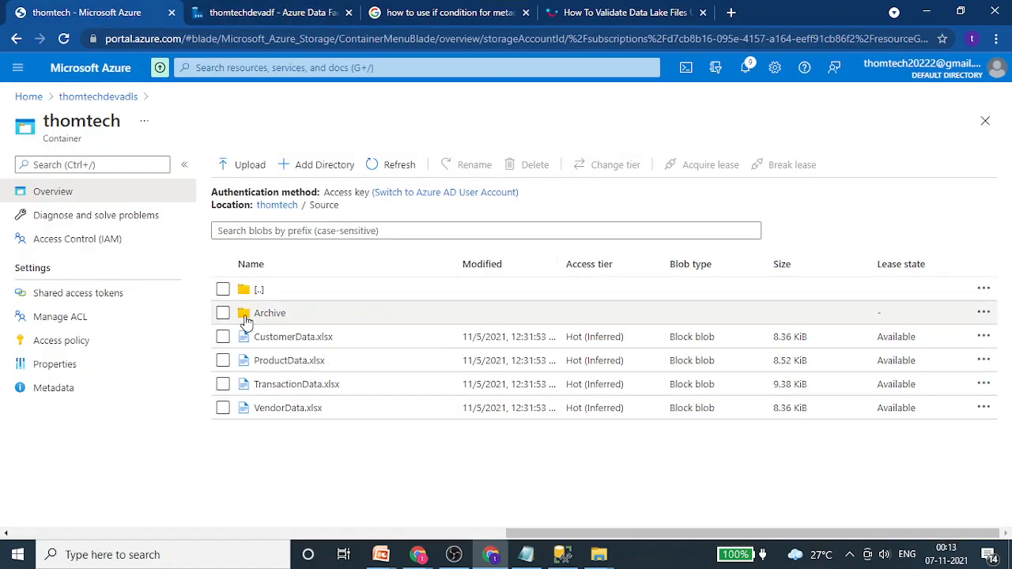
{"action": "left_click", "coordinate": [261, 13]}
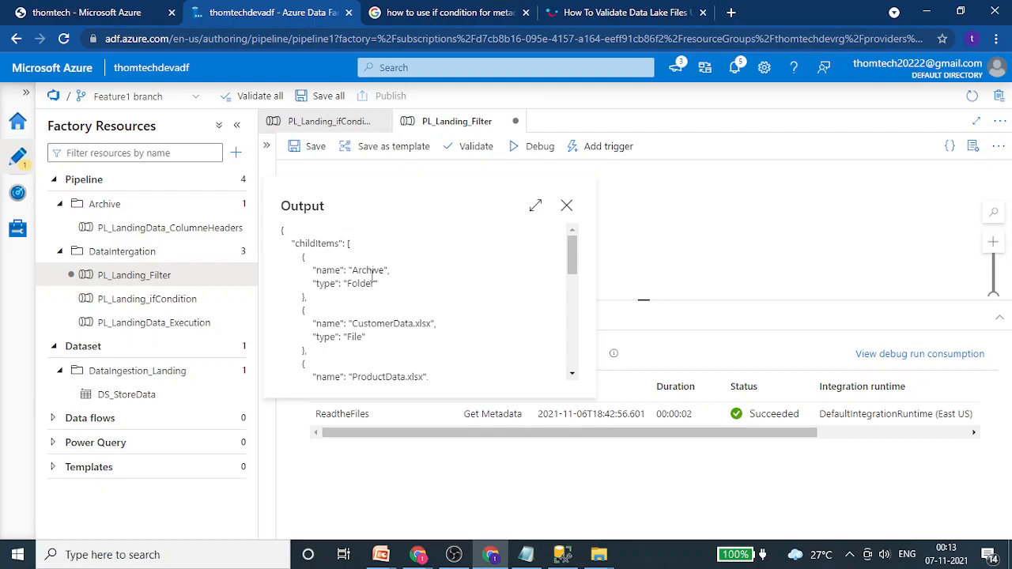
- Examine the name and type values of the folder and file entries in the run output, and close it
{"action": "double_click", "coordinate": [329, 270]}
{"action": "left_click", "coordinate": [332, 282]}
{"action": "double_click", "coordinate": [324, 283]}
{"action": "left_click", "coordinate": [371, 300]}
{"action": "double_click", "coordinate": [330, 286]}
{"action": "left_click", "coordinate": [329, 287]}
{"action": "double_click", "coordinate": [326, 283]}
{"action": "double_click", "coordinate": [354, 337]}
{"action": "scroll", "coordinate": [356, 324], "scroll_direction": "down", "scroll_amount": 1}
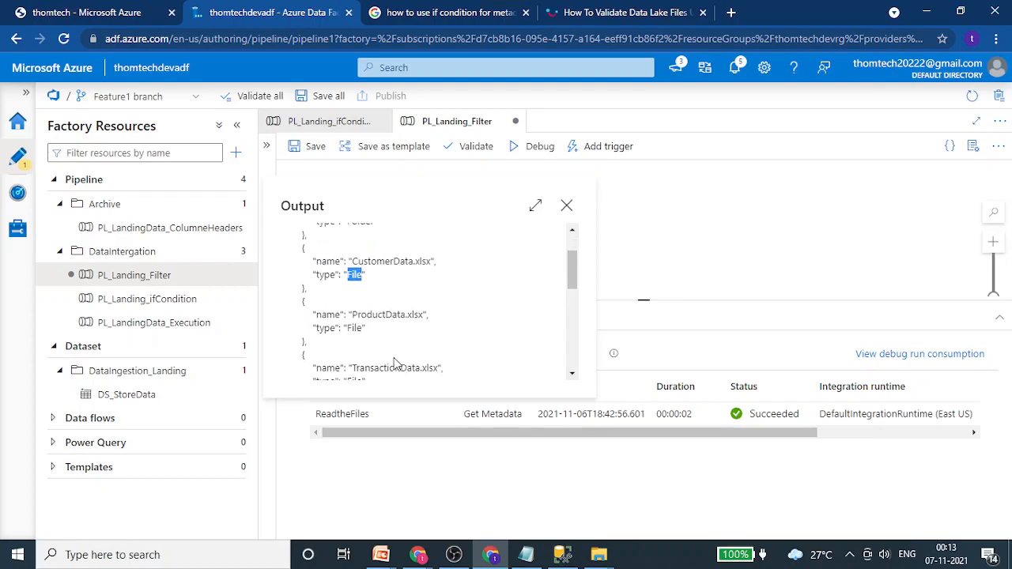
{"action": "left_click", "coordinate": [355, 318]}
{"action": "double_click", "coordinate": [354, 316]}
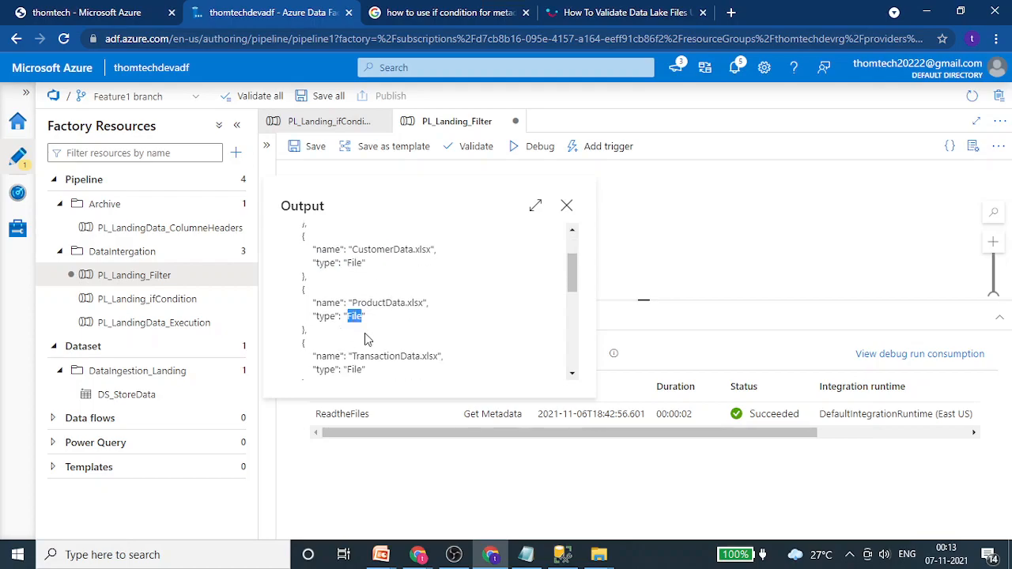
{"action": "scroll", "coordinate": [366, 338], "scroll_direction": "up", "scroll_amount": 1}
{"action": "scroll", "coordinate": [366, 336], "scroll_direction": "up", "scroll_amount": 1}
{"action": "double_click", "coordinate": [361, 284]}
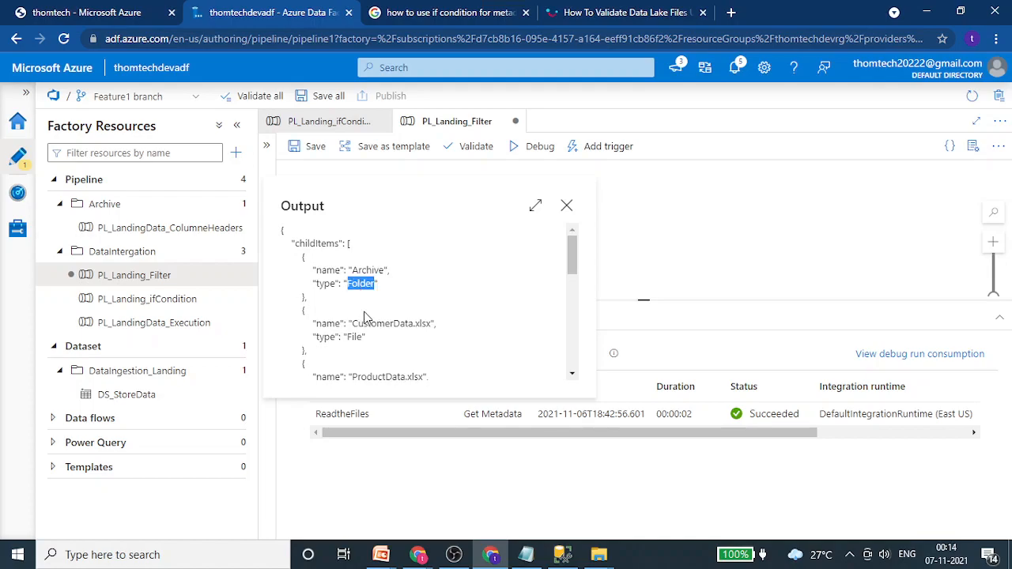
{"action": "left_click", "coordinate": [360, 315]}
{"action": "double_click", "coordinate": [325, 284]}
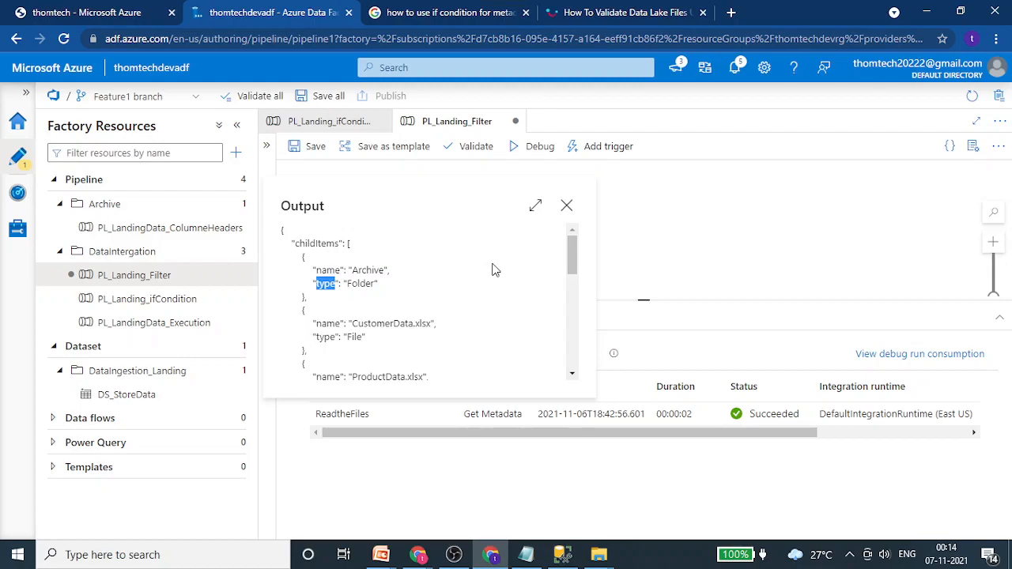
{"action": "left_click", "coordinate": [566, 206]}
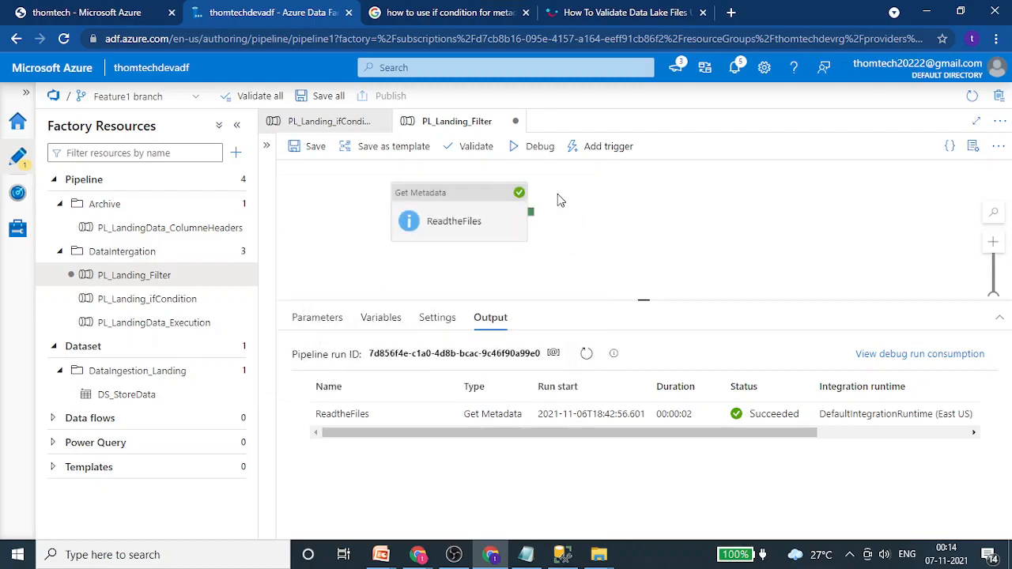
- Add a Filter activity to the canvas and connect it after ReadtheFiles
{"action": "left_click", "coordinate": [266, 154]}
{"action": "type", "text": "filter"}
{"action": "left_click_drag", "start_coordinate": [328, 229], "coordinate": [807, 217]}
{"action": "left_click_drag", "start_coordinate": [669, 212], "coordinate": [795, 221]}
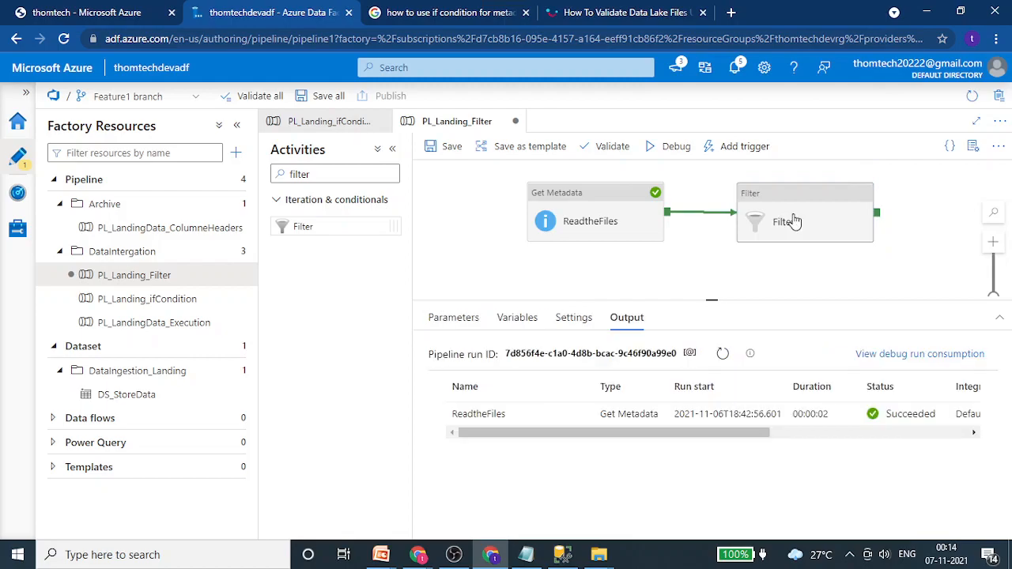
- Rename the Filter activity as RemoveTheSubFoldernames
{"action": "left_click", "coordinate": [800, 219]}
{"action": "double_click", "coordinate": [626, 359]}
{"action": "type", "text": "Renove"}
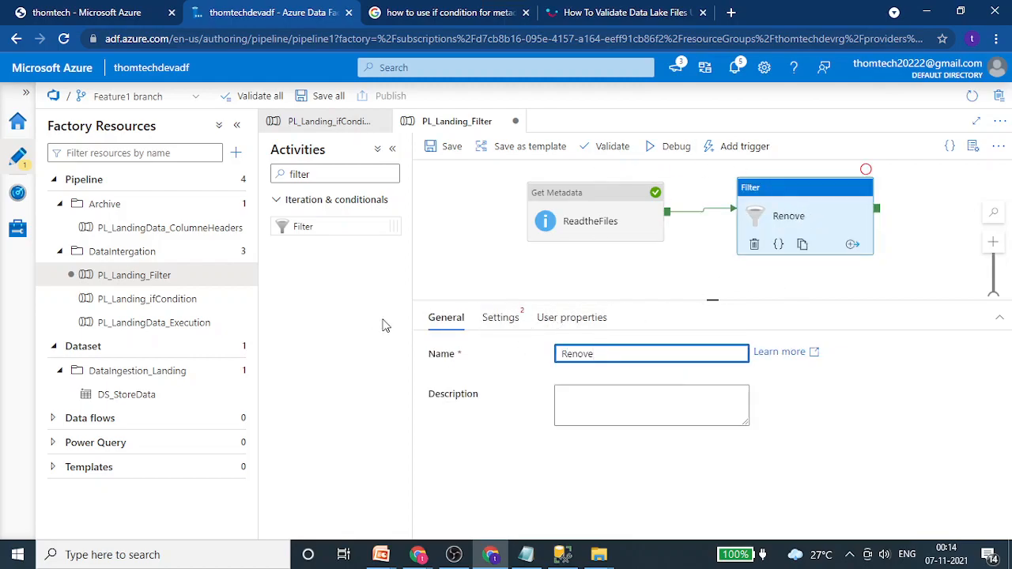
{"action": "type", "text": "moveTheSubFoldernames"}
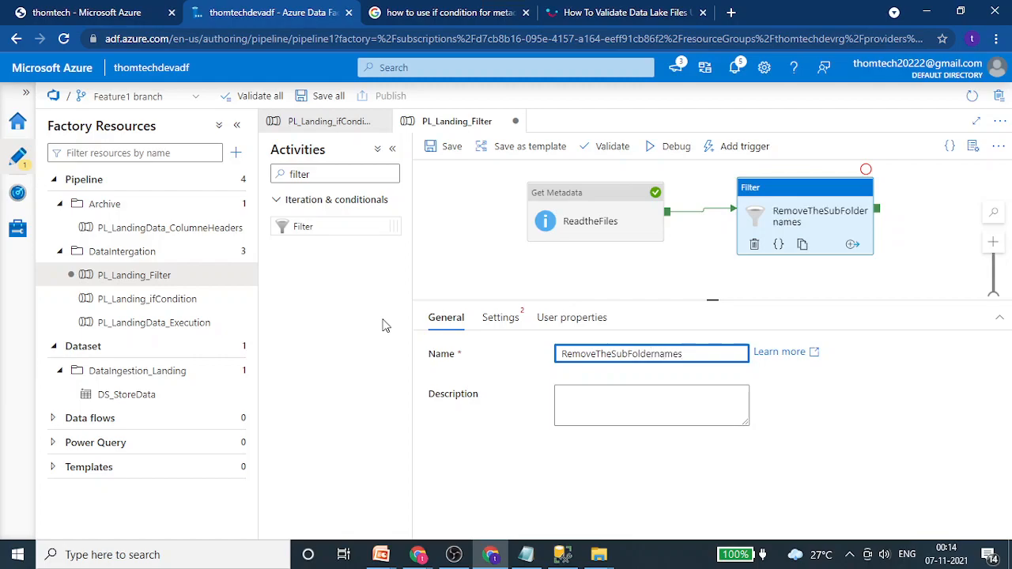
{"action": "left_click", "coordinate": [831, 229]}
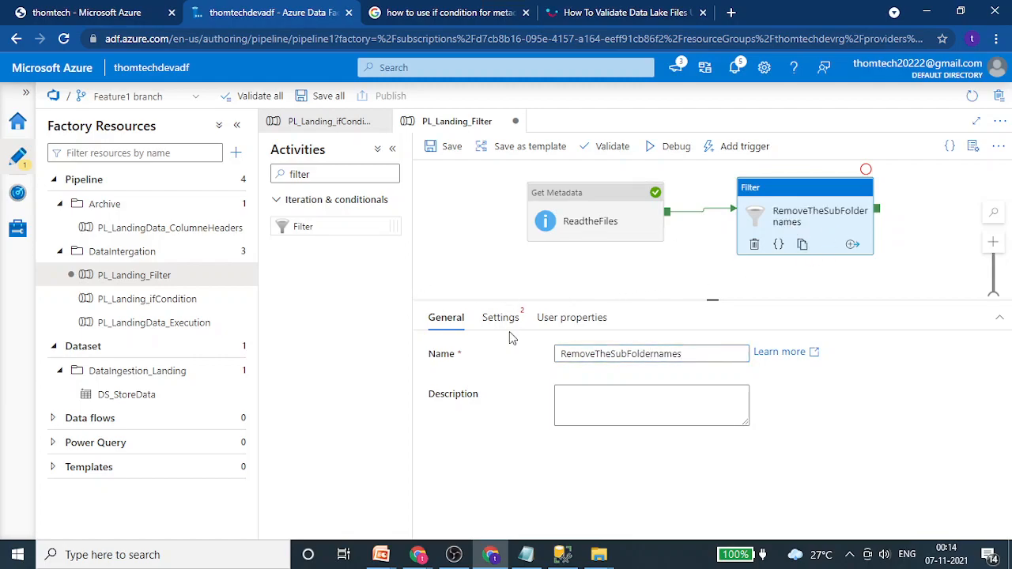
{"action": "left_click", "coordinate": [510, 332]}
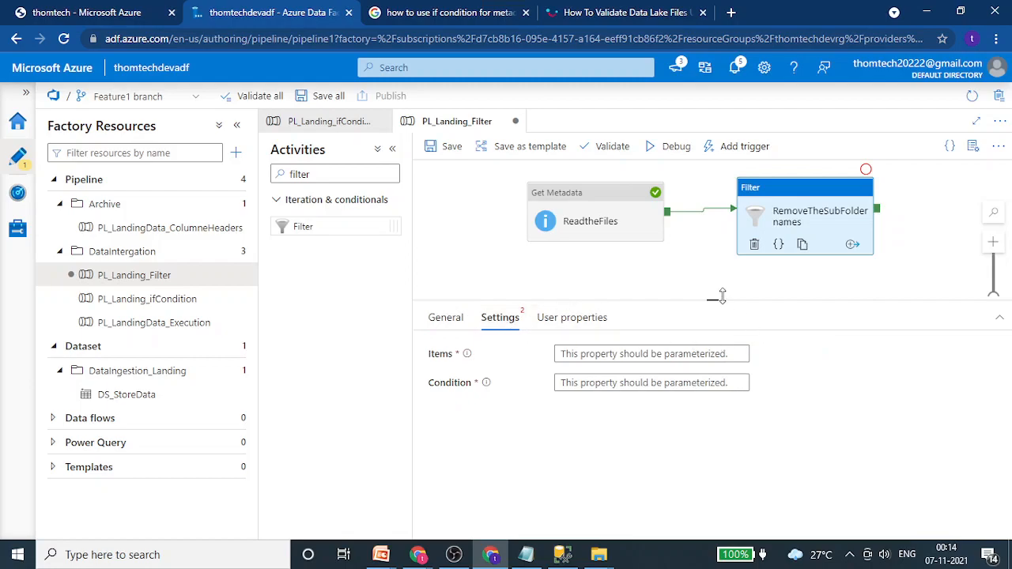
{"action": "left_click_drag", "start_coordinate": [717, 296], "coordinate": [700, 264]}
{"action": "left_click", "coordinate": [582, 317]}
{"action": "left_click", "coordinate": [484, 318]}
{"action": "left_click", "coordinate": [660, 356]}
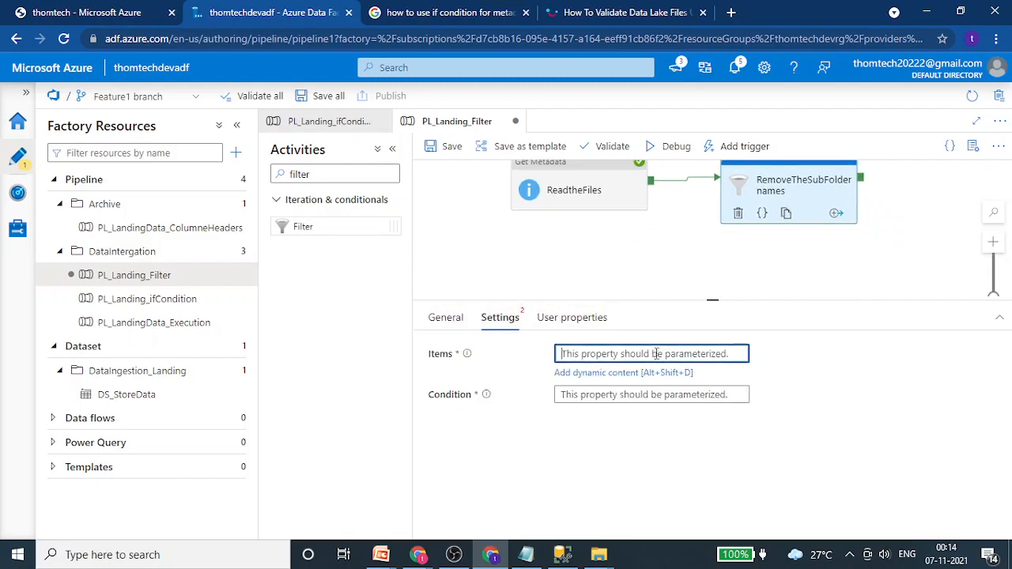
{"action": "left_click", "coordinate": [608, 378]}
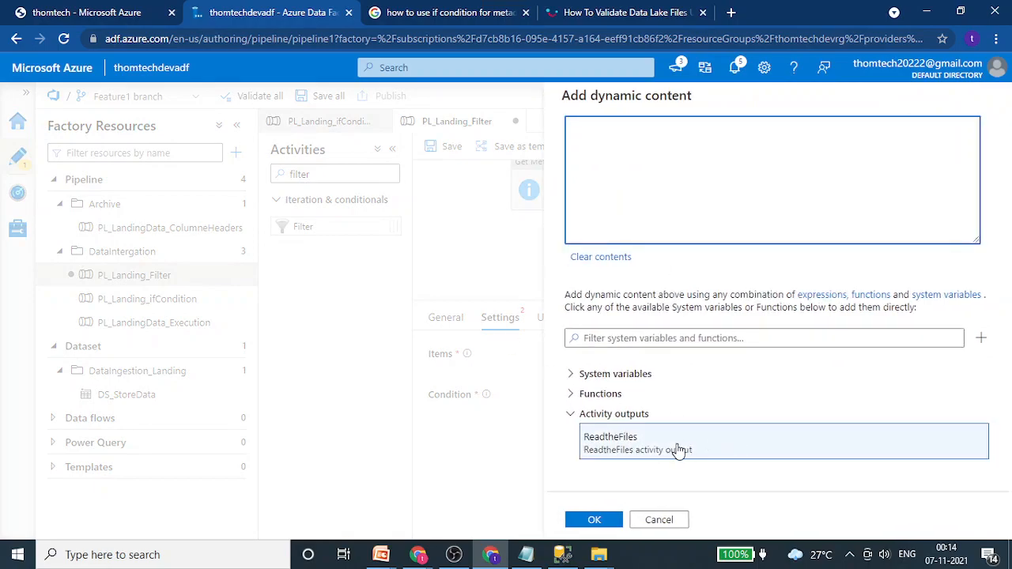
{"action": "left_click", "coordinate": [679, 451]}
{"action": "type", "text": ".childitems"}
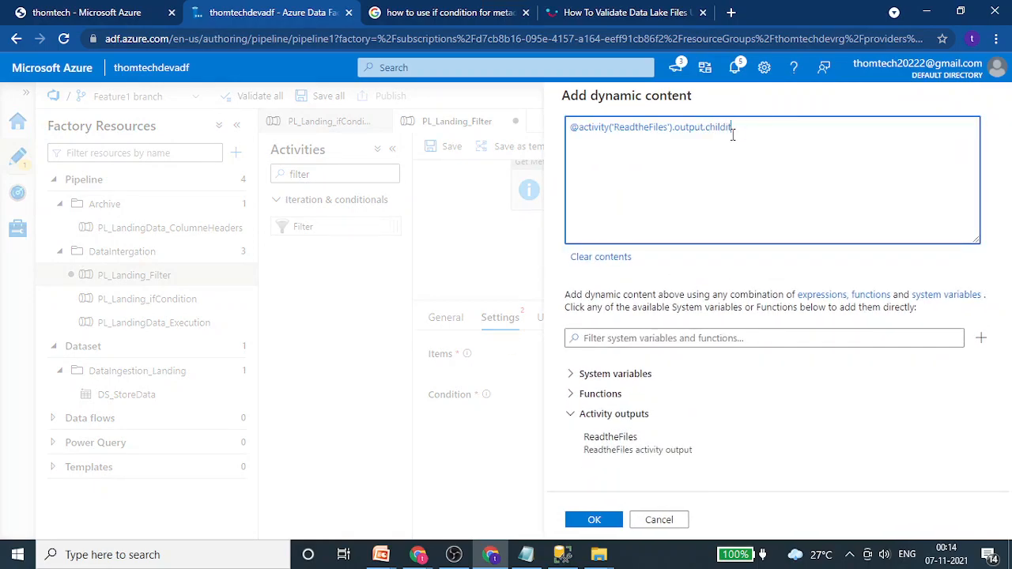
{"action": "left_click", "coordinate": [595, 519]}
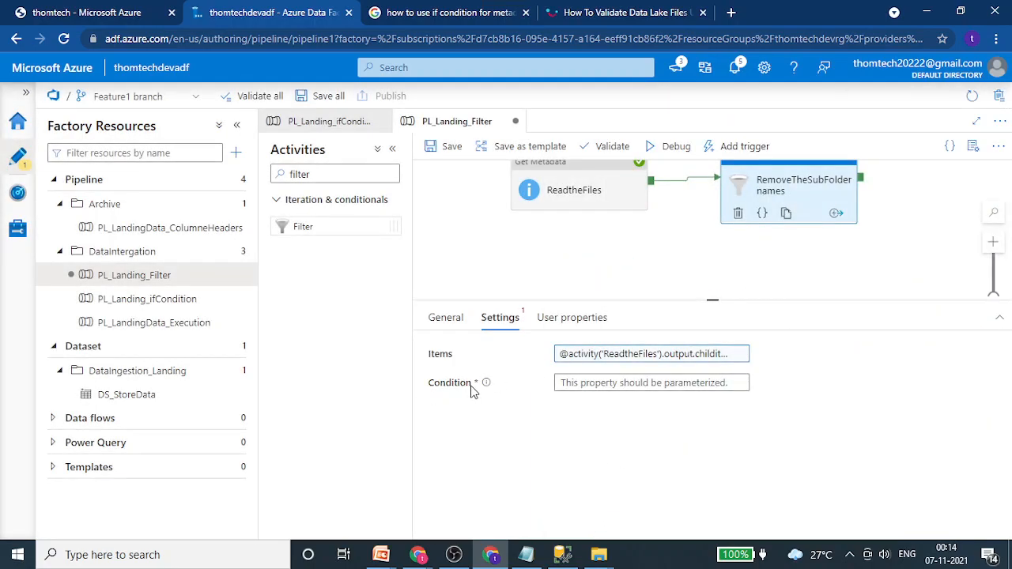
{"action": "mouse_move", "coordinate": [492, 395]}
{"action": "left_click", "coordinate": [595, 382]}
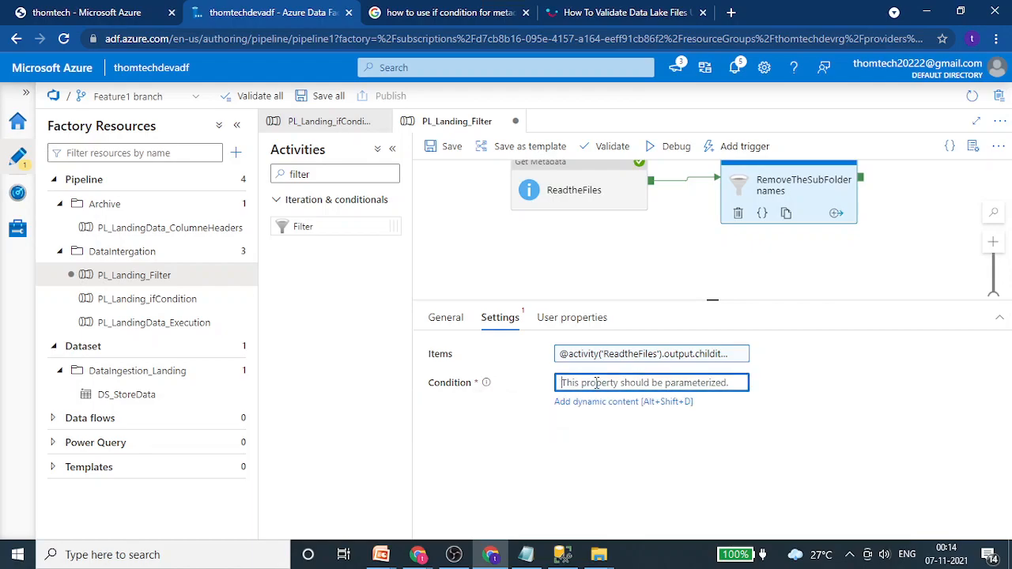
{"action": "left_click", "coordinate": [589, 402]}
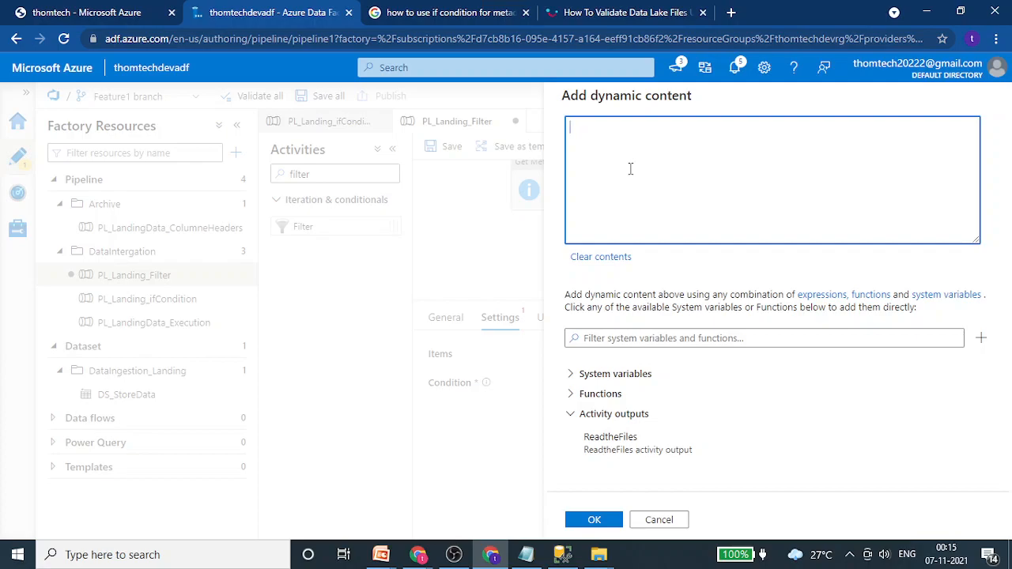
{"action": "type", "text": "@item"}
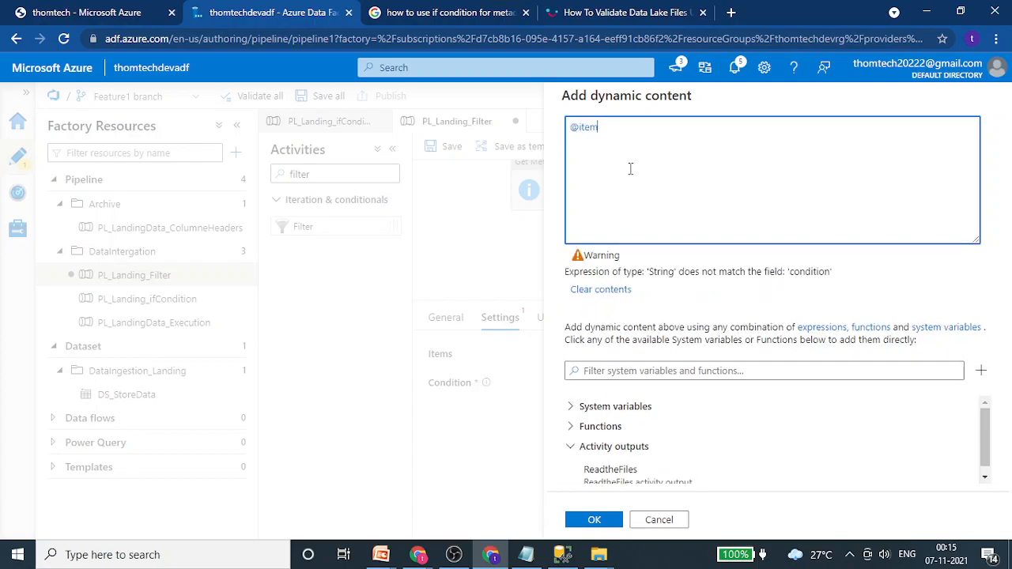
{"action": "type", "text": "().Name"}
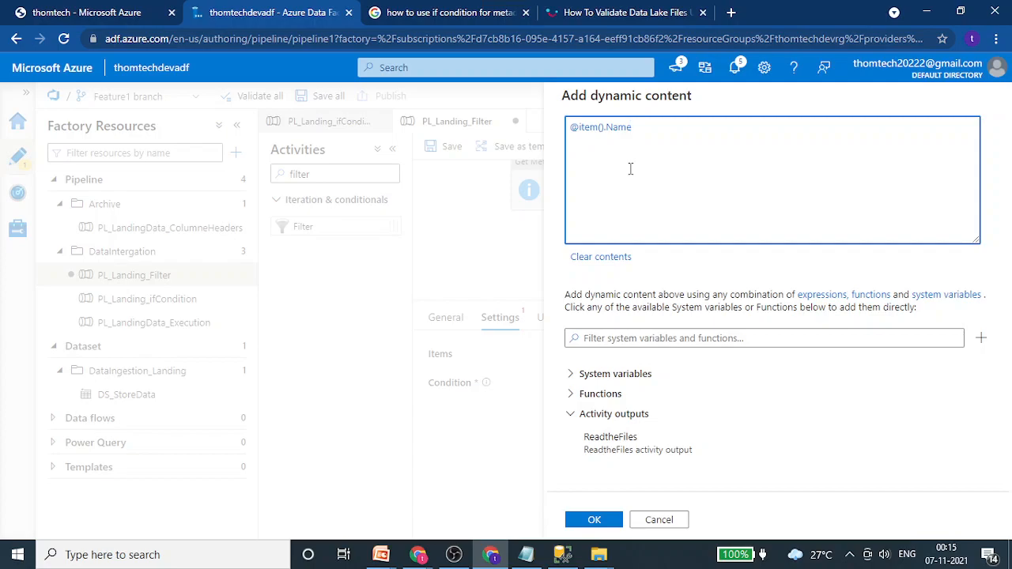
{"action": "key", "text": "BackSpace"}
{"action": "key", "text": "BackSpace"}
{"action": "key", "text": "BackSpace"}
{"action": "key", "text": "BackSpace"}
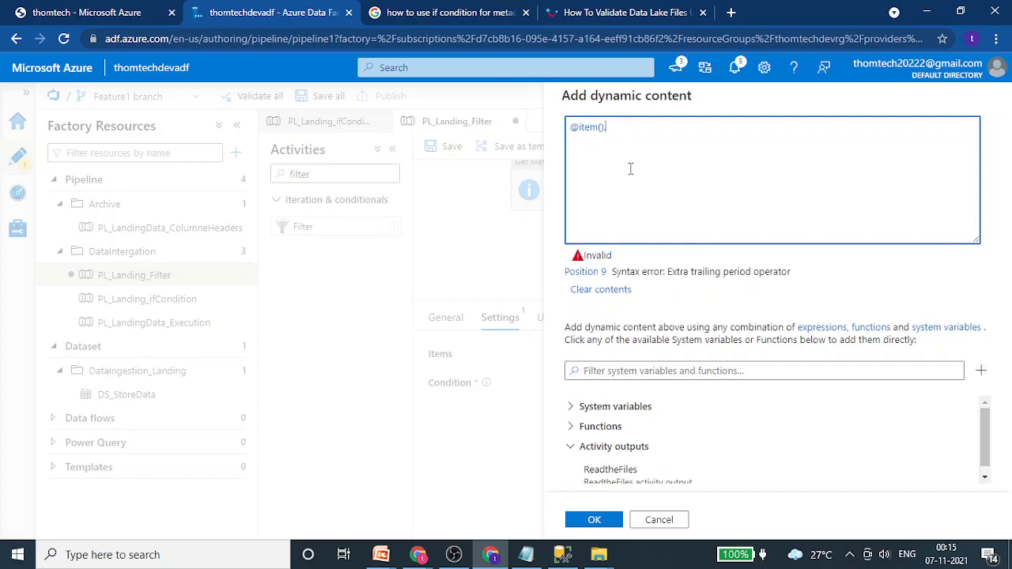
{"action": "type", "text": "Type"}
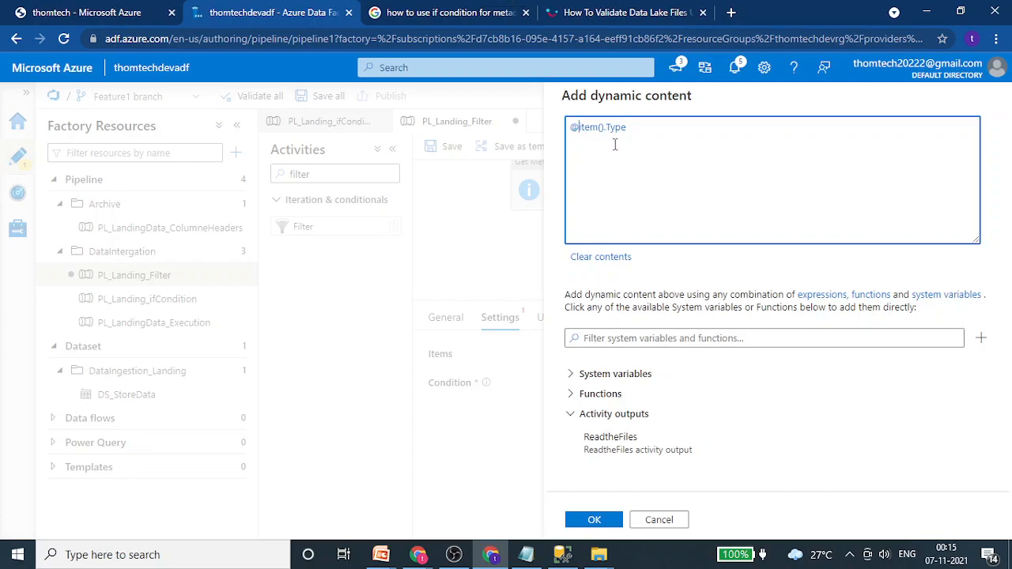
{"action": "type", "text": "no"}
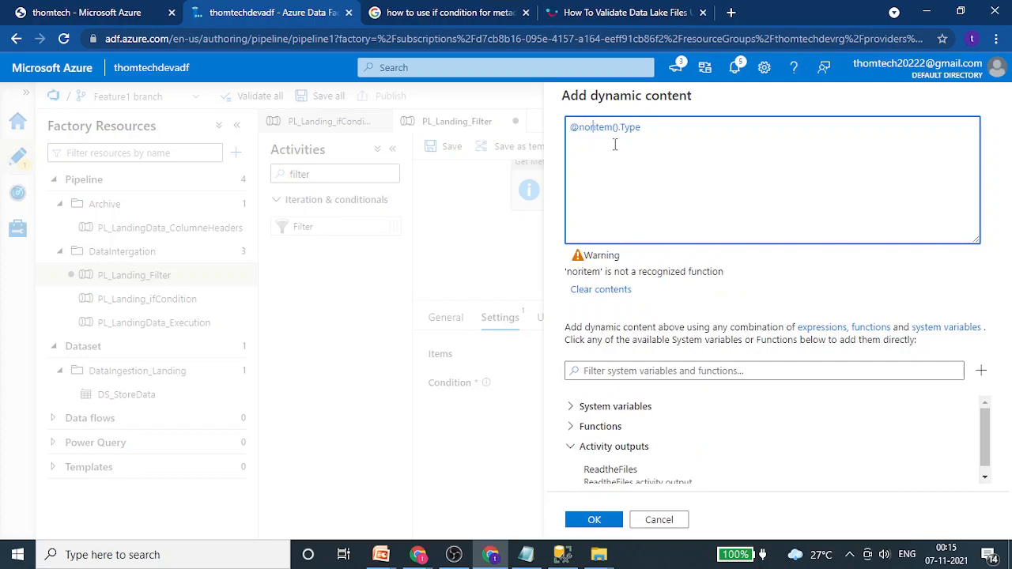
{"action": "type", "text": "t(contains"}
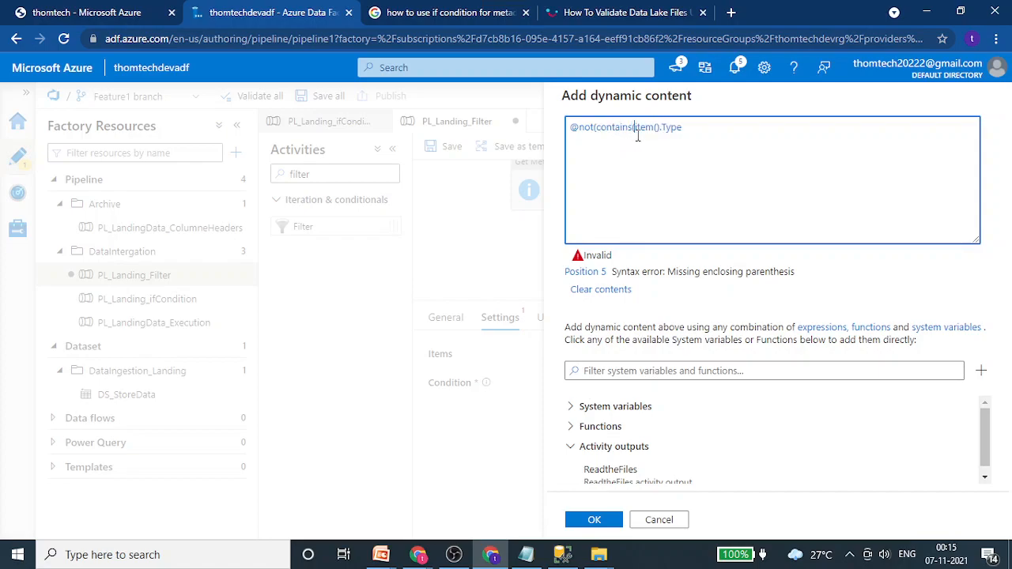
{"action": "left_click_drag", "start_coordinate": [597, 131], "coordinate": [425, 124]}
{"action": "key", "text": "BackSpace"}
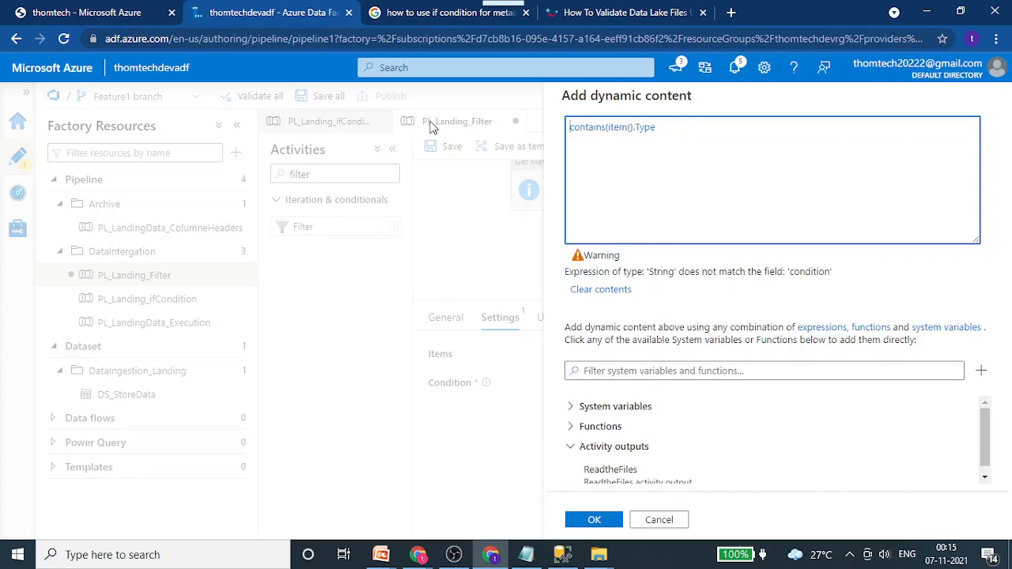
{"action": "type", "text": "@"}
{"action": "left_click", "coordinate": [674, 129]}
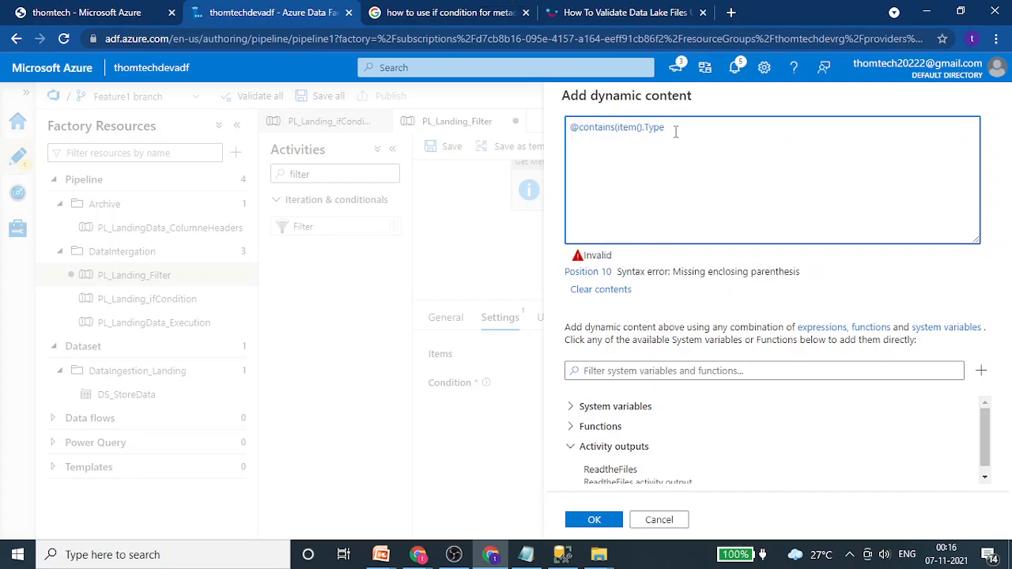
{"action": "type", "text": ",'Folder)"}
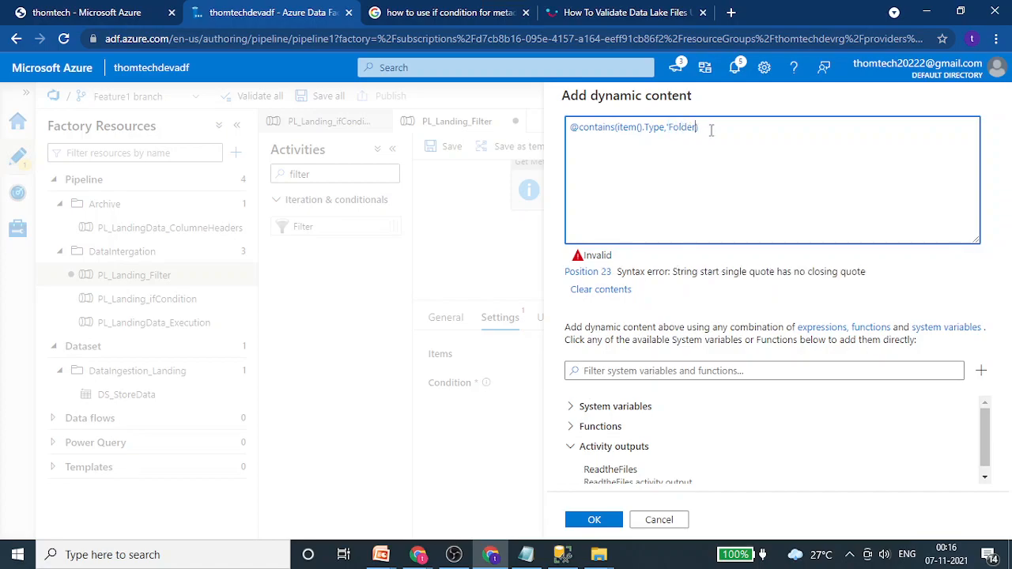
{"action": "key", "text": "Left"}
{"action": "type", "text": "'"}
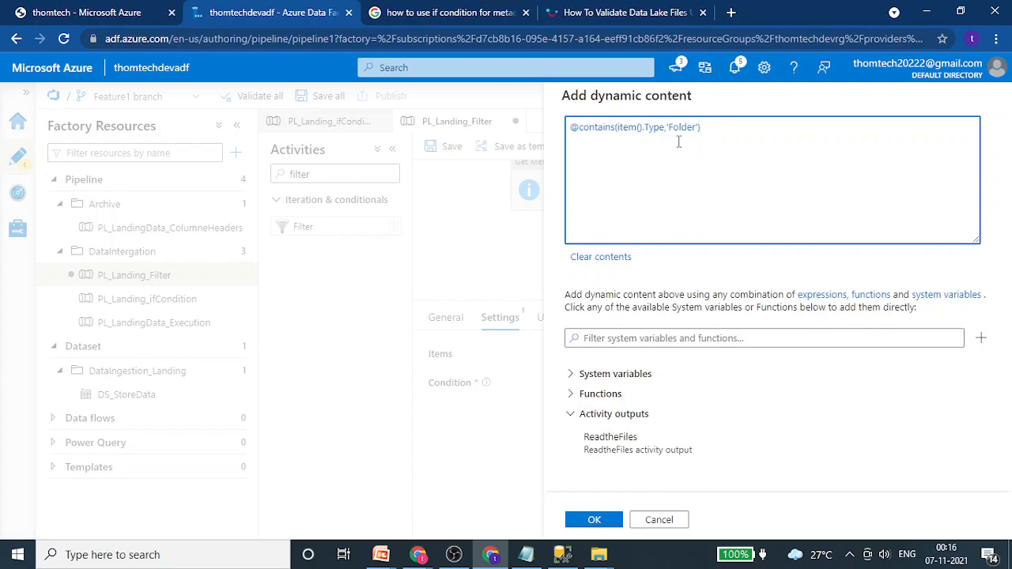
{"action": "key", "text": "Left"}
{"action": "key", "text": "Left"}
{"action": "key", "text": "Left"}
{"action": "key", "text": "Left"}
{"action": "key", "text": "Left"}
{"action": "key", "text": "Left"}
{"action": "key", "text": "Left"}
{"action": "key", "text": "Left"}
{"action": "key", "text": "Left"}
{"action": "key", "text": "Left"}
{"action": "key", "text": "Left"}
{"action": "key", "text": "Left"}
{"action": "key", "text": "Left"}
{"action": "key", "text": "Left"}
{"action": "key", "text": "Left"}
{"action": "key", "text": "Left"}
{"action": "key", "text": "Left"}
{"action": "key", "text": "Left"}
{"action": "key", "text": "Left"}
{"action": "key", "text": "Left"}
{"action": "key", "text": "Left"}
{"action": "key", "text": "Left"}
{"action": "key", "text": "Left"}
{"action": "key", "text": "Left"}
{"action": "key", "text": "Left"}
{"action": "key", "text": "Left"}
{"action": "key", "text": "Left"}
{"action": "key", "text": "Left"}
{"action": "key", "text": "Left"}
{"action": "key", "text": "Left"}
{"action": "type", "text": "Not("}
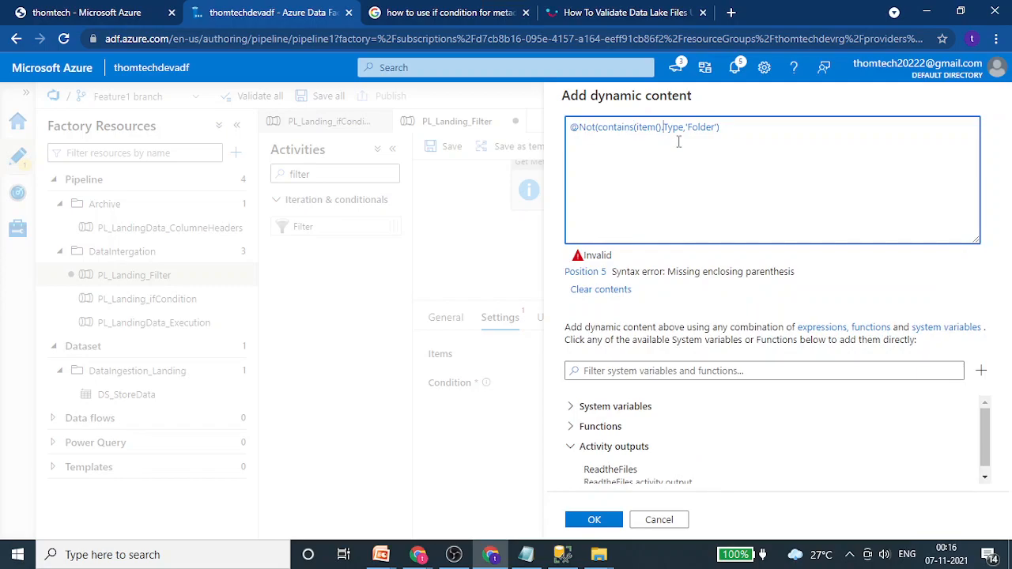
{"action": "type", "text": ")"}
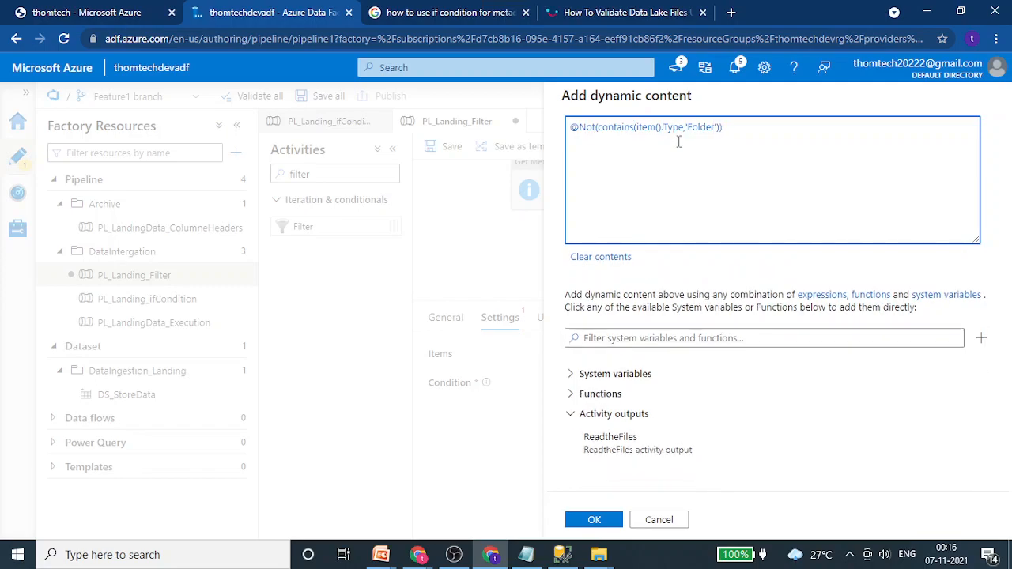
{"action": "left_click", "coordinate": [603, 524]}
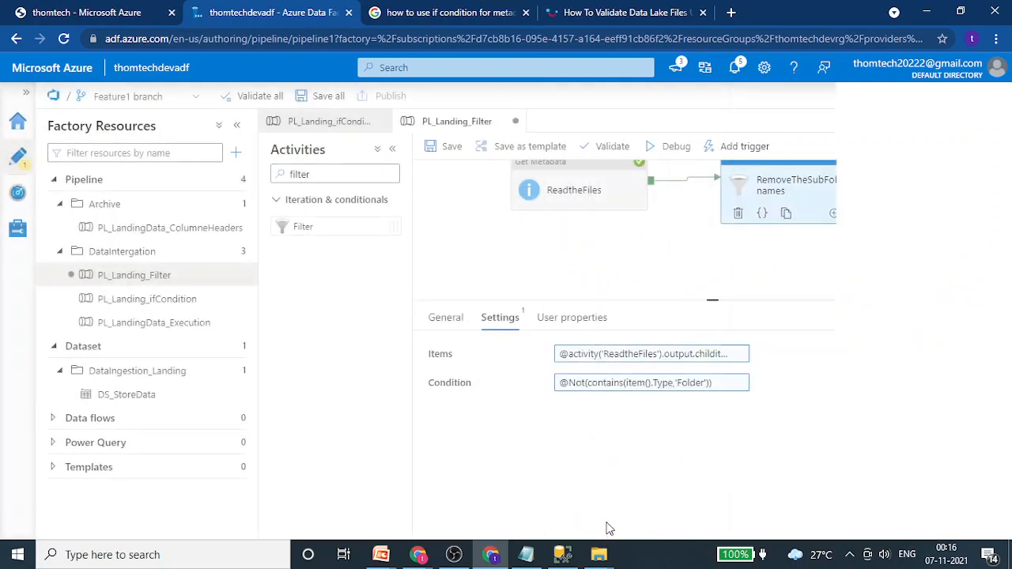
- Validate all factory resources, run PL_Landing_Filter in debug mode, and refresh the run status
{"action": "left_click", "coordinate": [633, 286]}
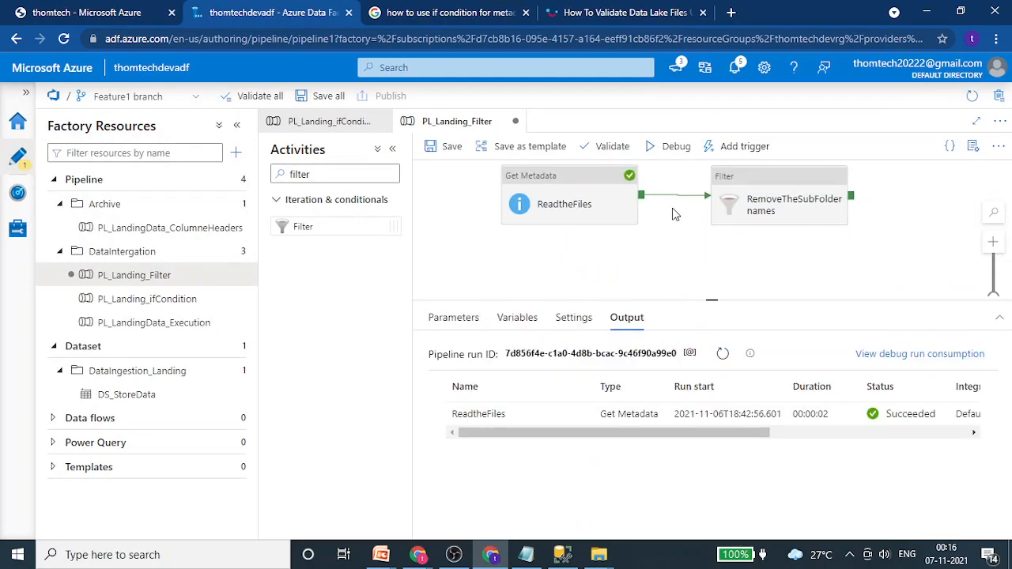
{"action": "left_click", "coordinate": [256, 95]}
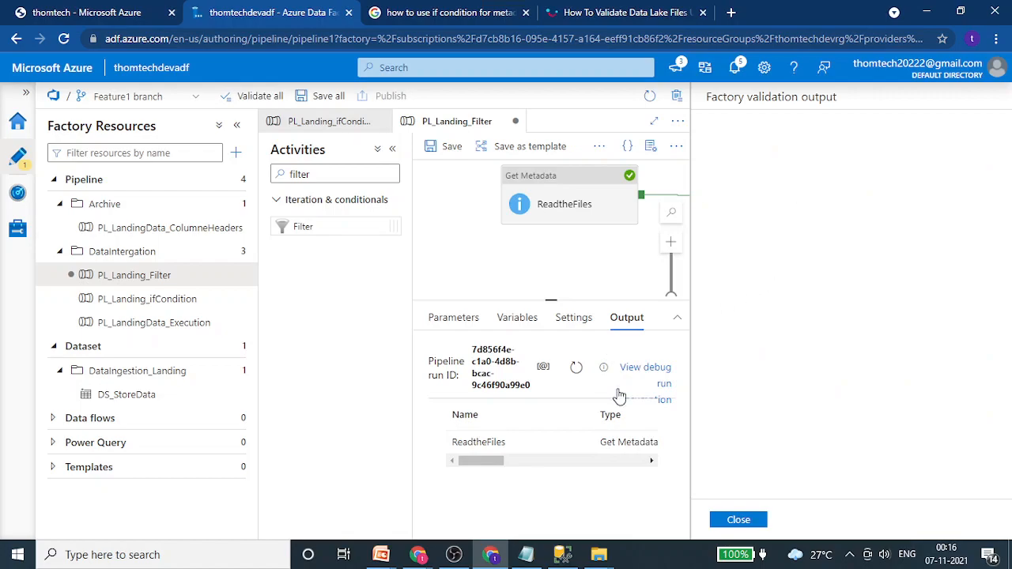
{"action": "left_click", "coordinate": [739, 521]}
{"action": "left_click", "coordinate": [676, 149]}
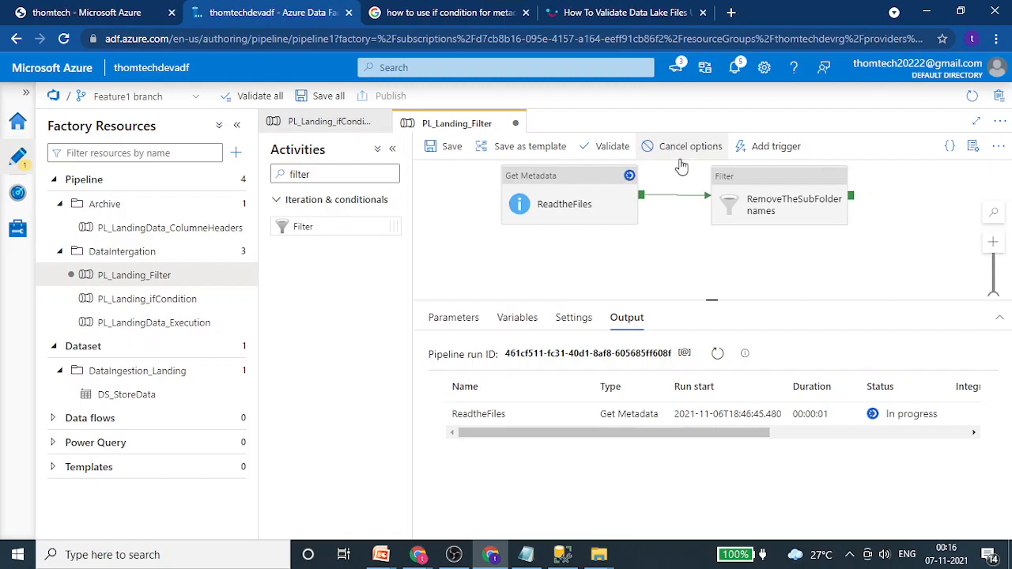
{"action": "left_click", "coordinate": [718, 355]}
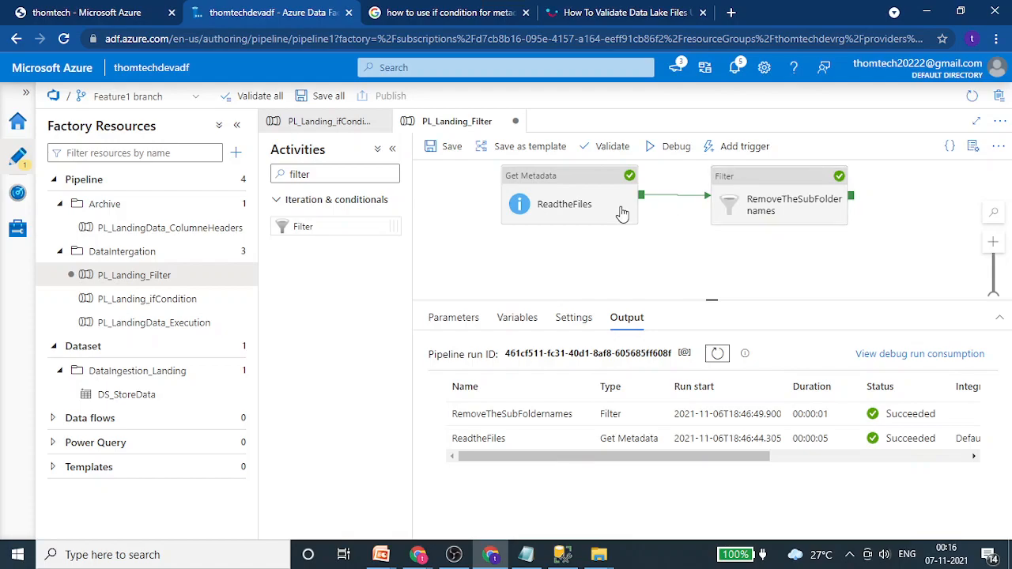
- Review the child items in the ReadtheFiles output of the new debug run, and close the output
{"action": "left_click", "coordinate": [573, 439]}
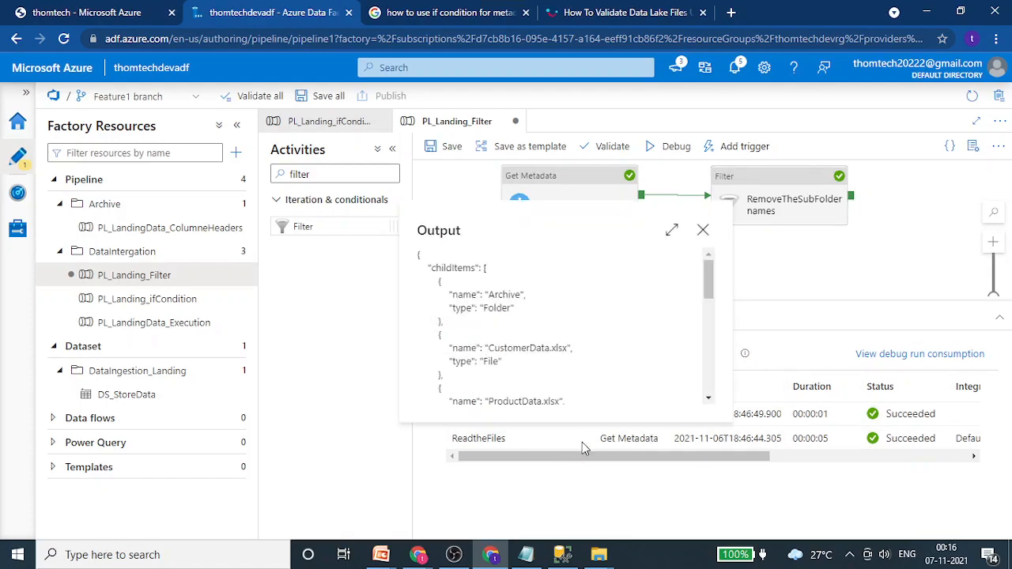
{"action": "scroll", "coordinate": [619, 346], "scroll_direction": "down", "scroll_amount": 2}
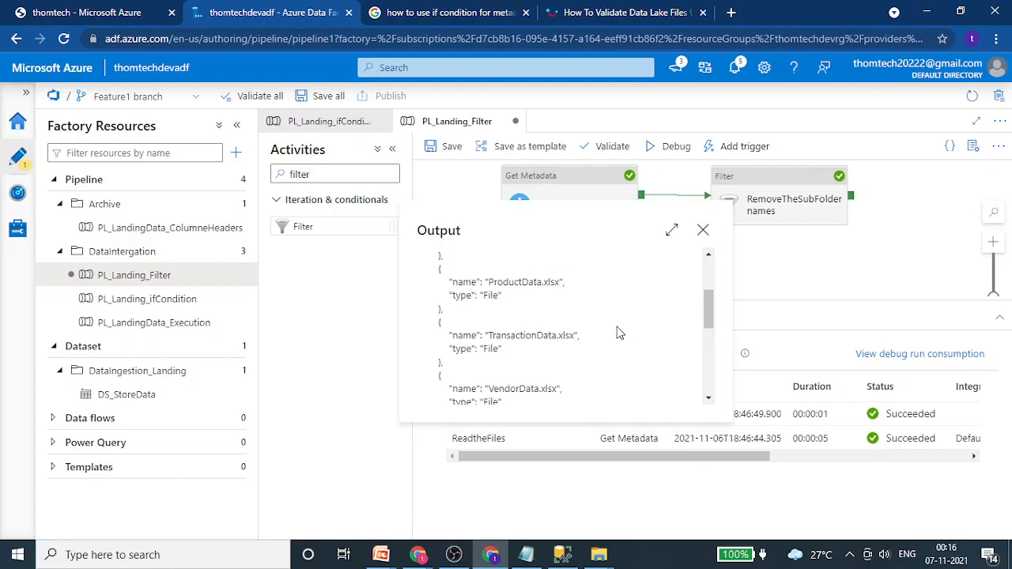
{"action": "scroll", "coordinate": [619, 346], "scroll_direction": "down", "scroll_amount": 2}
{"action": "scroll", "coordinate": [617, 343], "scroll_direction": "up", "scroll_amount": 5}
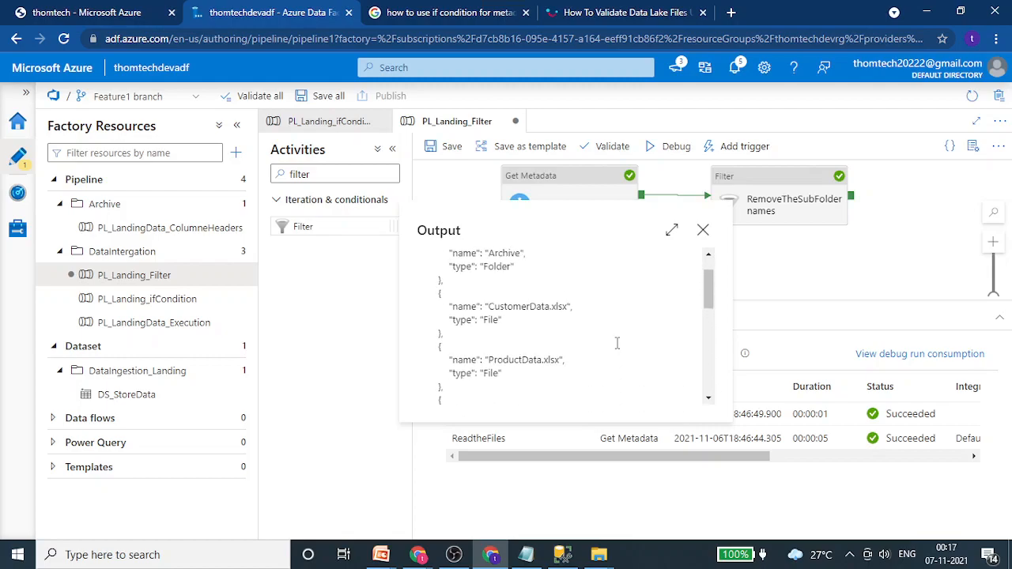
{"action": "scroll", "coordinate": [576, 344], "scroll_direction": "down", "scroll_amount": 1}
{"action": "scroll", "coordinate": [575, 344], "scroll_direction": "down", "scroll_amount": 1}
{"action": "scroll", "coordinate": [571, 345], "scroll_direction": "up", "scroll_amount": 3}
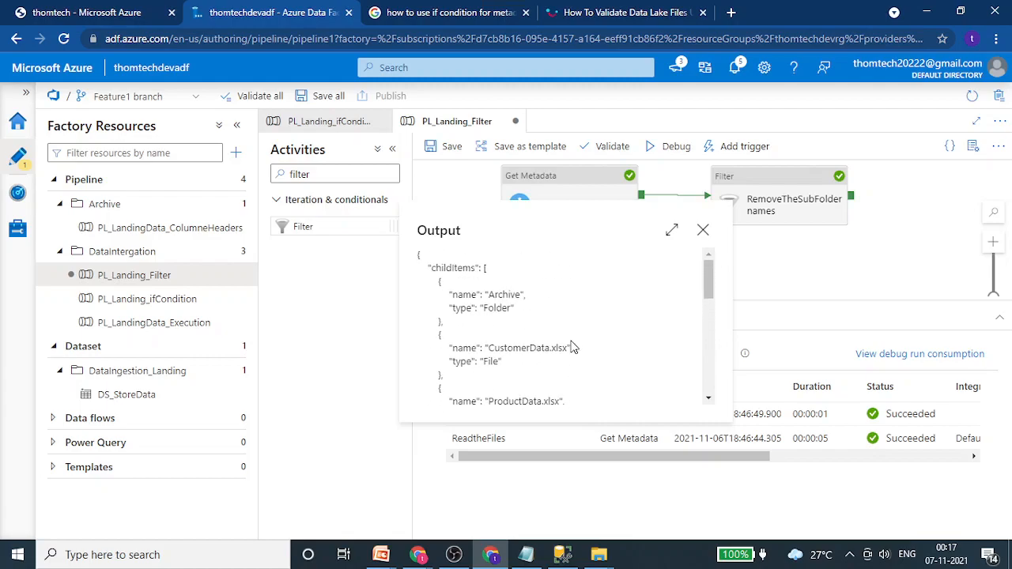
{"action": "left_click", "coordinate": [703, 229]}
- Check the items and condition expressions in the run input of the RemoveTheSubFoldernames filter
{"action": "mouse_move", "coordinate": [565, 413]}
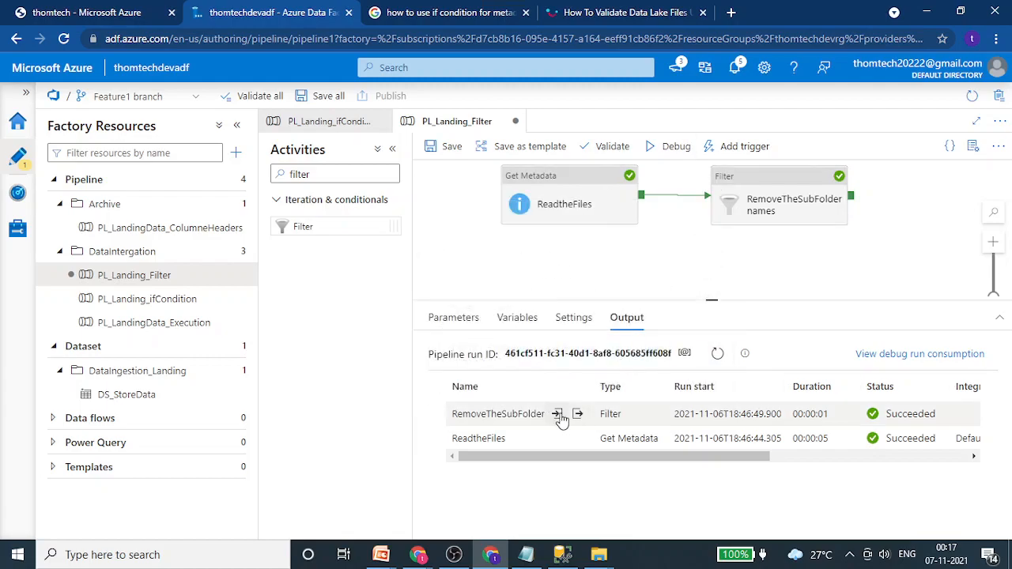
{"action": "left_click", "coordinate": [558, 415]}
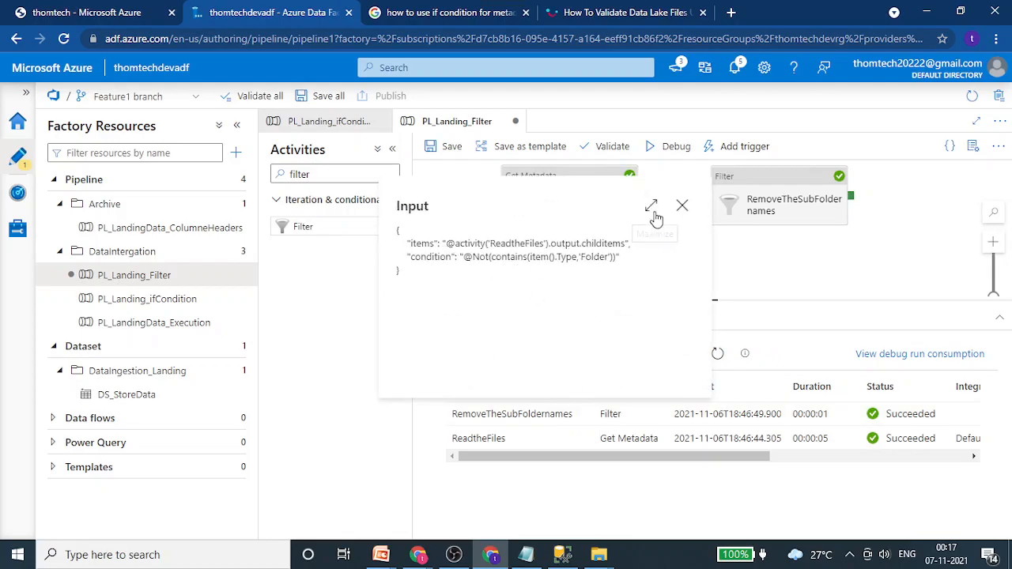
{"action": "left_click", "coordinate": [685, 209]}
- Examine the item counts and the remaining names and types in the RemoveTheSubFoldernames run output, and close it
{"action": "left_click", "coordinate": [583, 415]}
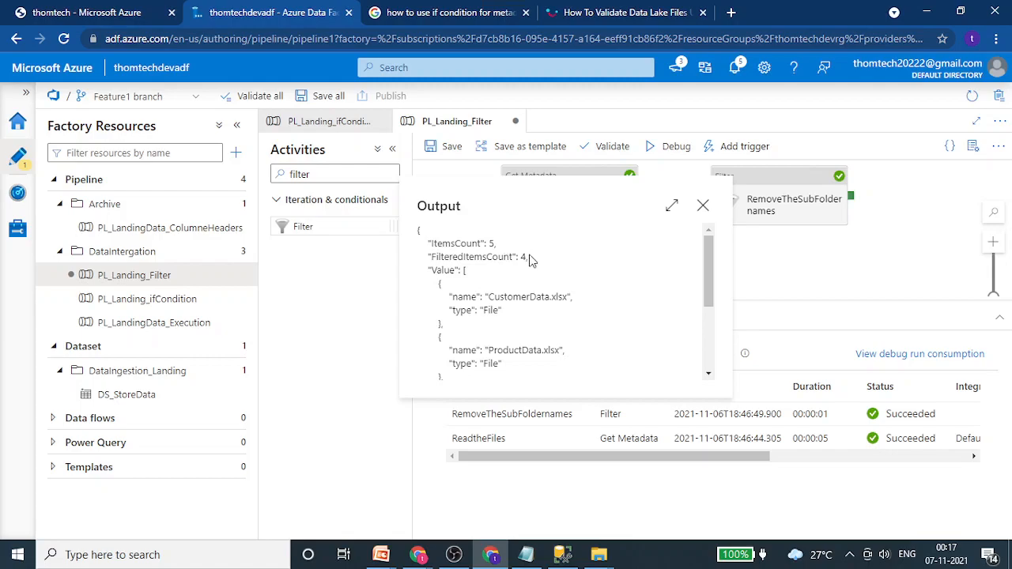
{"action": "left_click_drag", "start_coordinate": [528, 258], "coordinate": [428, 249]}
{"action": "left_click", "coordinate": [572, 269]}
{"action": "scroll", "coordinate": [550, 347], "scroll_direction": "down", "scroll_amount": 2}
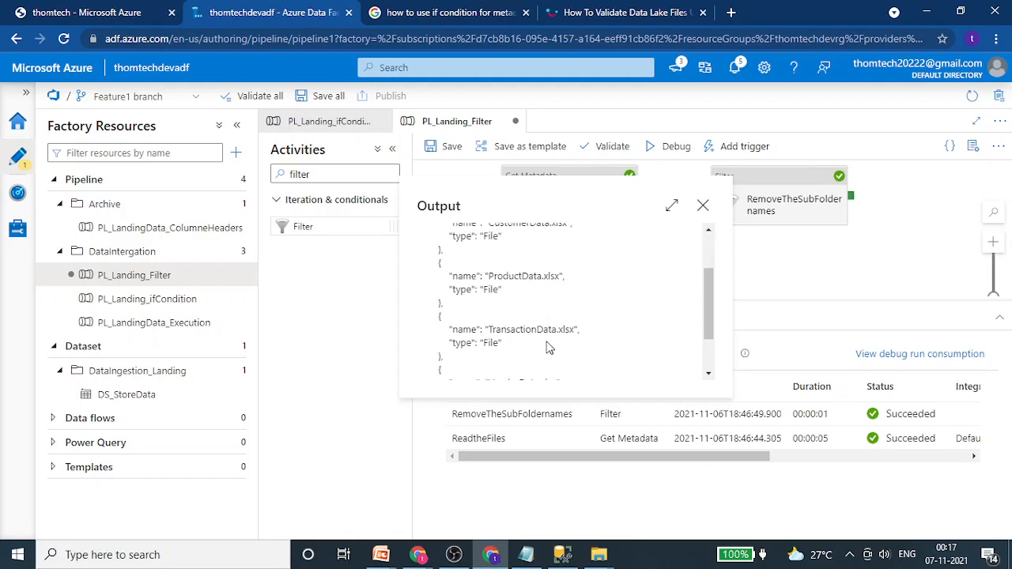
{"action": "scroll", "coordinate": [548, 346], "scroll_direction": "down", "scroll_amount": 2}
{"action": "scroll", "coordinate": [544, 348], "scroll_direction": "up", "scroll_amount": 2}
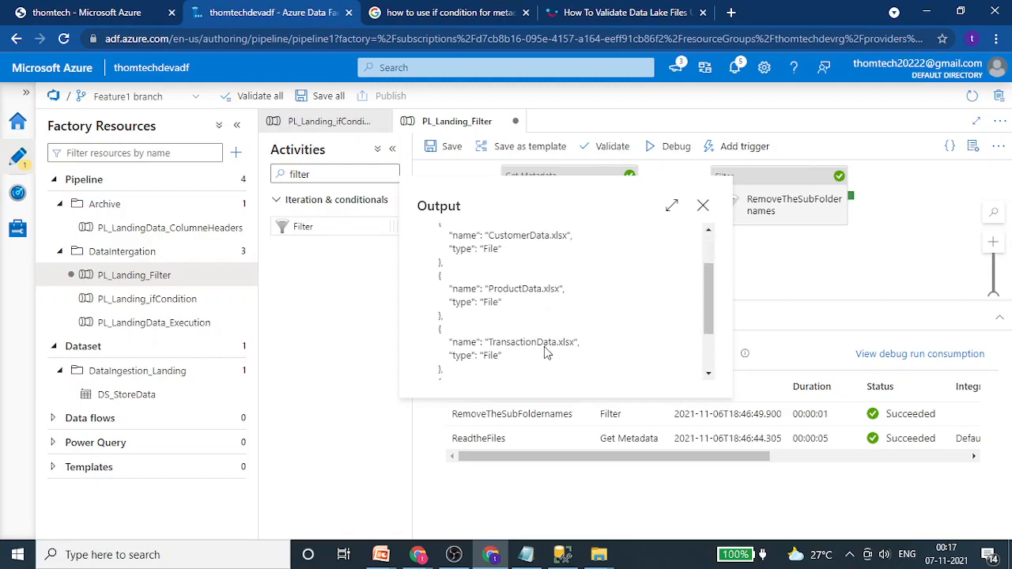
{"action": "scroll", "coordinate": [544, 348], "scroll_direction": "up", "scroll_amount": 2}
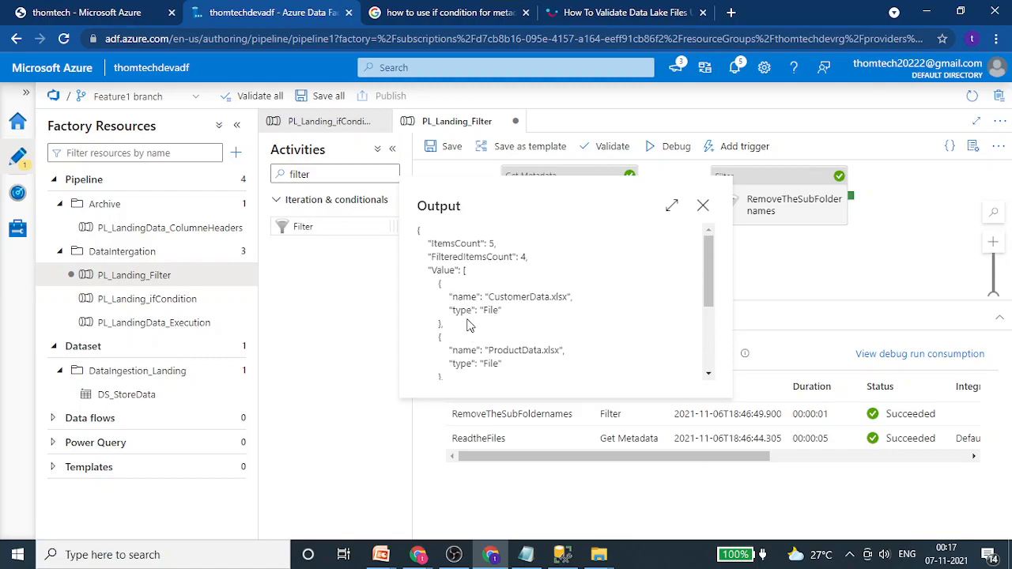
{"action": "double_click", "coordinate": [494, 311]}
{"action": "left_click", "coordinate": [703, 206]}
{"action": "left_click_drag", "start_coordinate": [713, 301], "coordinate": [711, 347]}
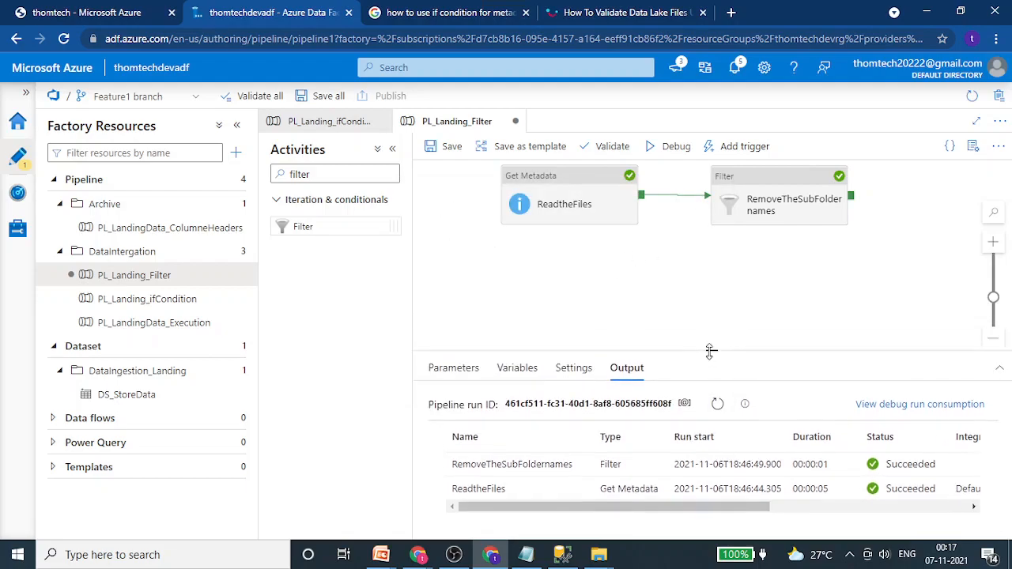
{"action": "left_click_drag", "start_coordinate": [466, 227], "coordinate": [458, 269]}
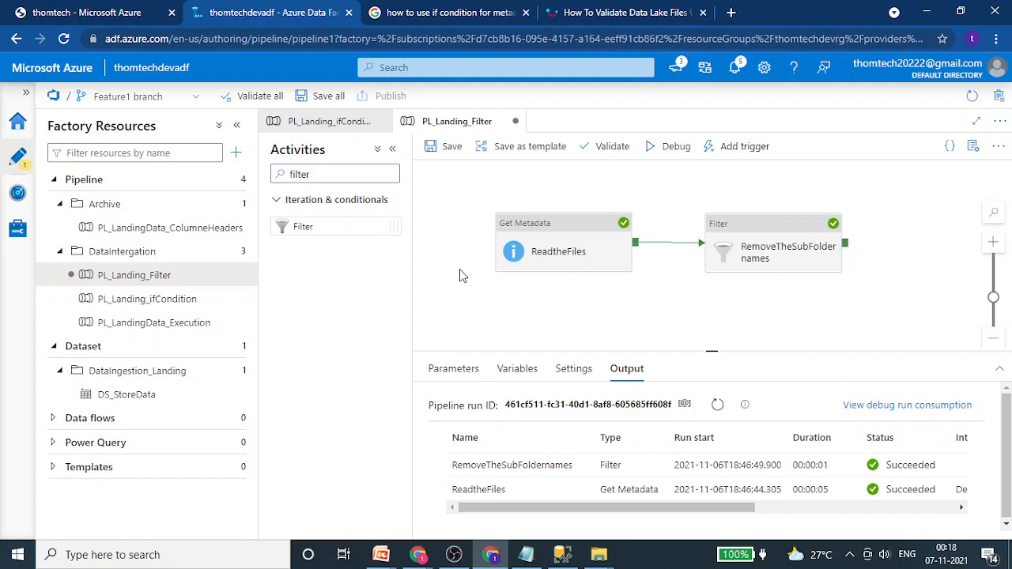
{"action": "key", "text": "alt+Tab"}
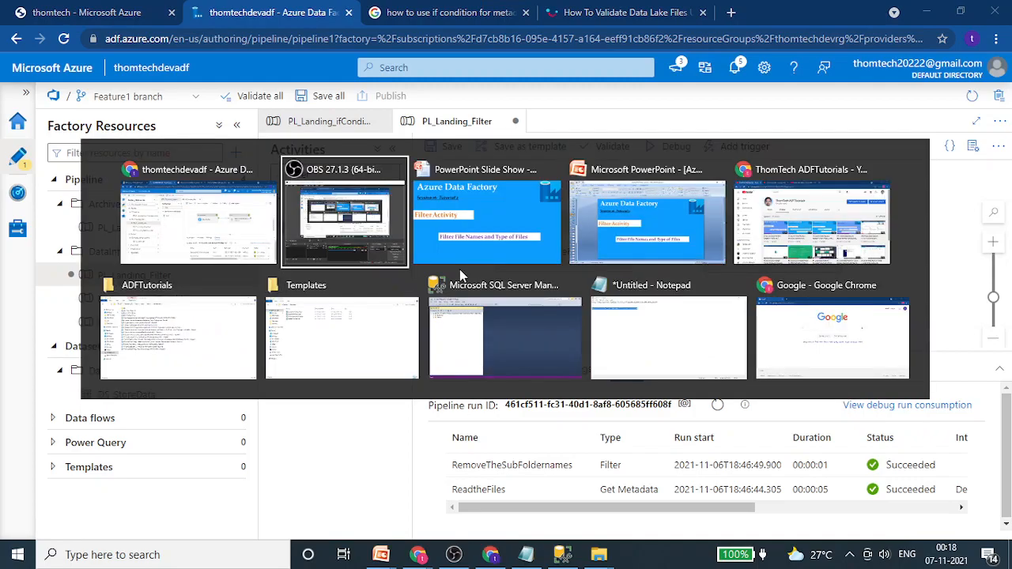